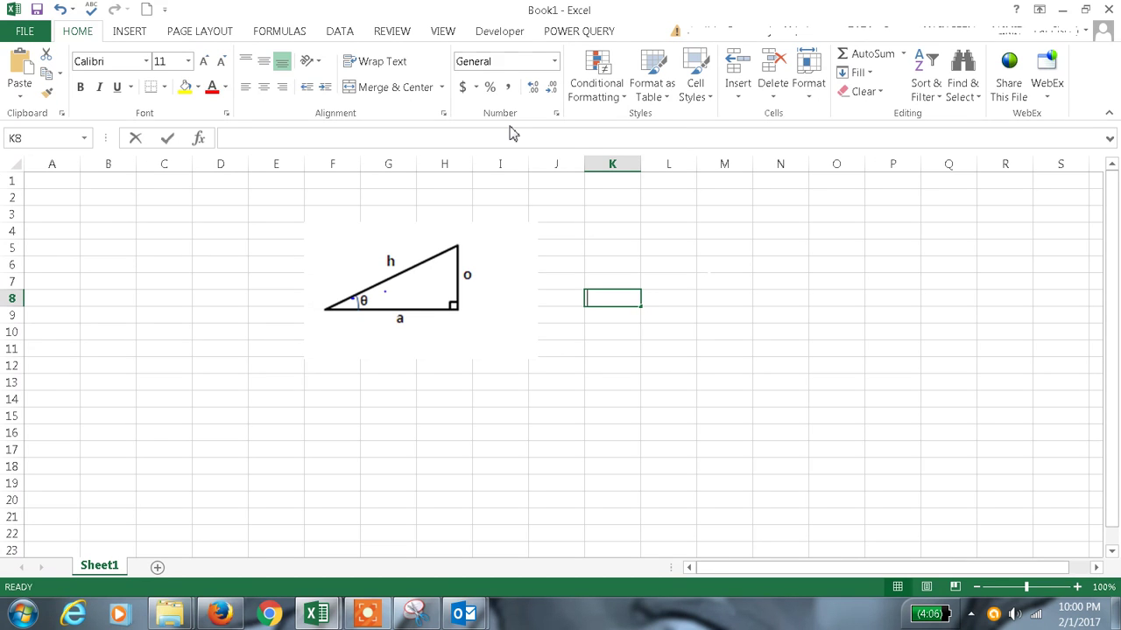
Step: Enter the label "sec" in cell K8 and "cot" in cell K9
text(sec)
key(Return)
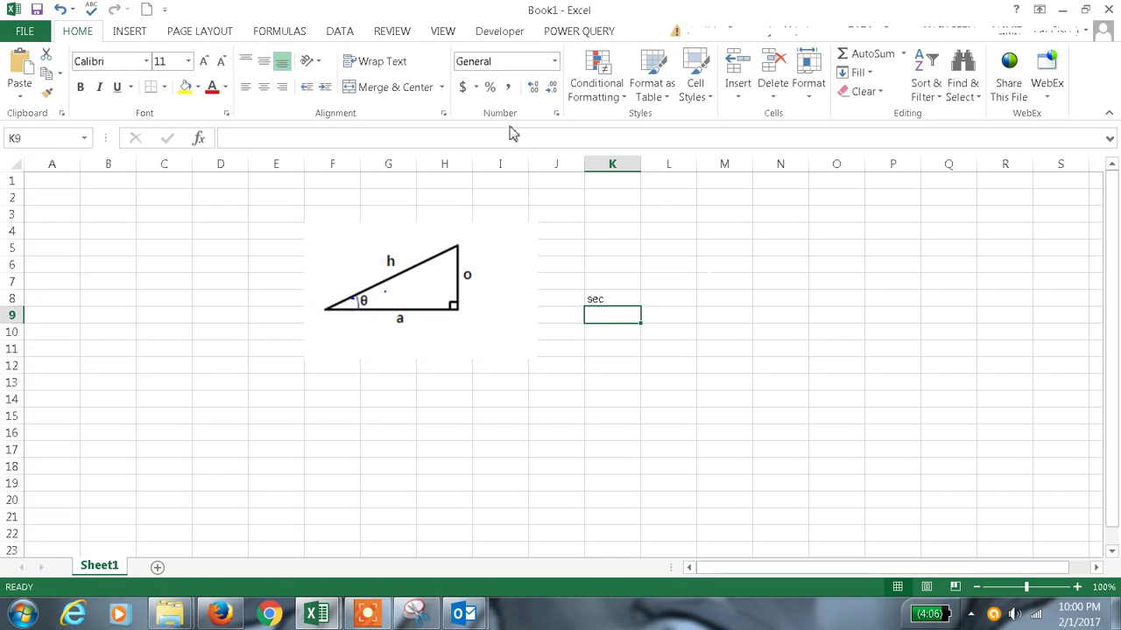
text(cot)
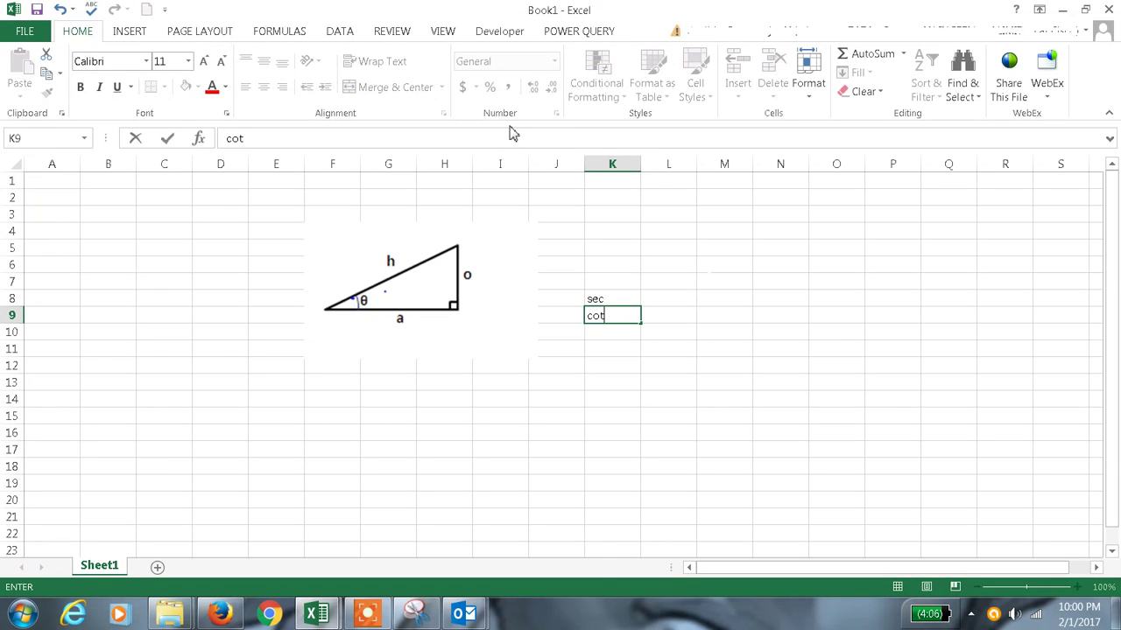
Step: List the labels "sin", "cos" and "tan" down cells M6 to M8
click(715, 260)
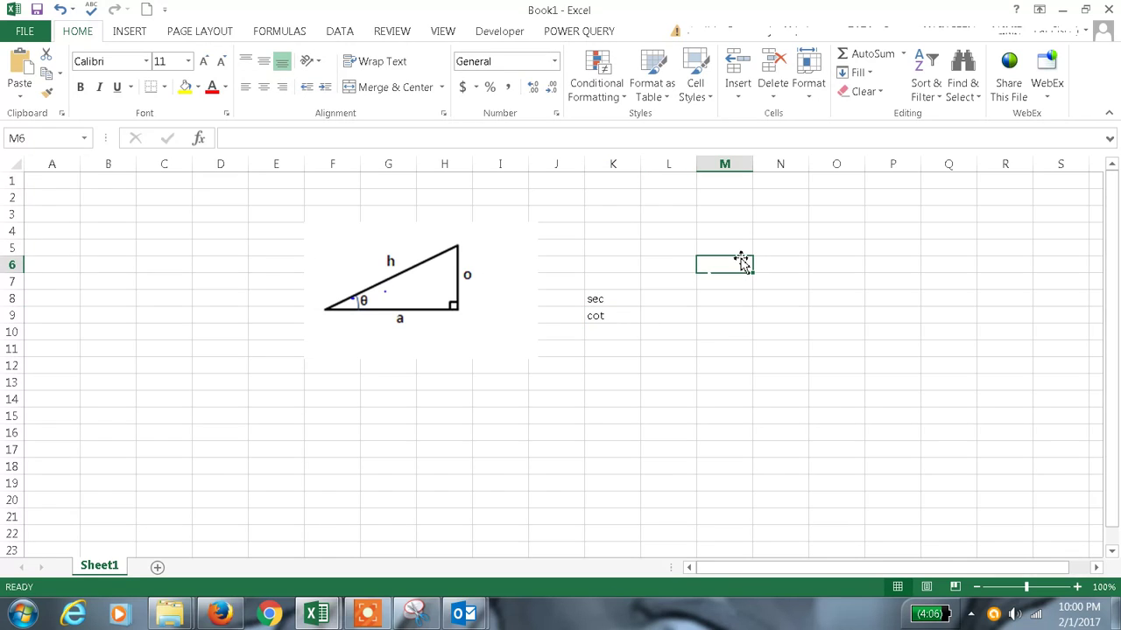
text(sin)
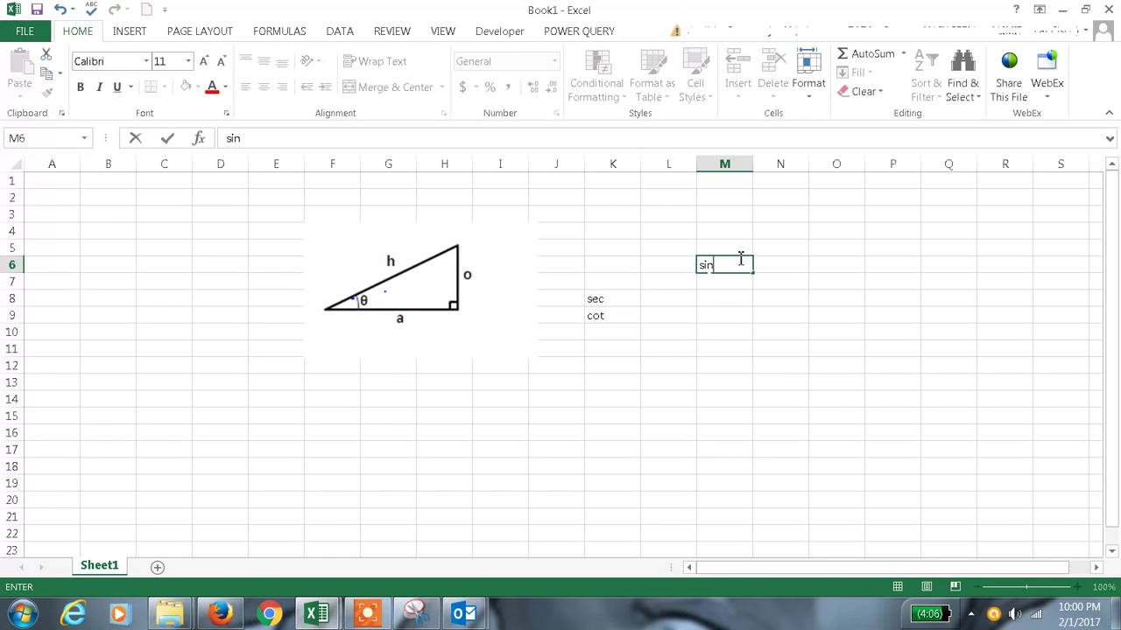
key(Return)
text(cos)
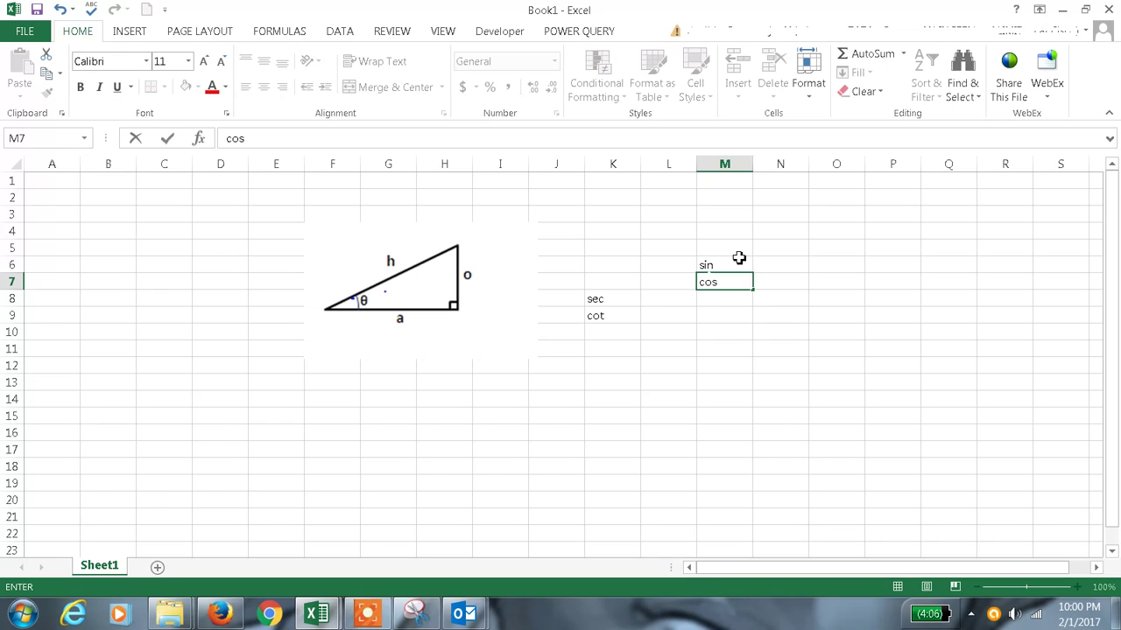
key(Return)
text(tan)
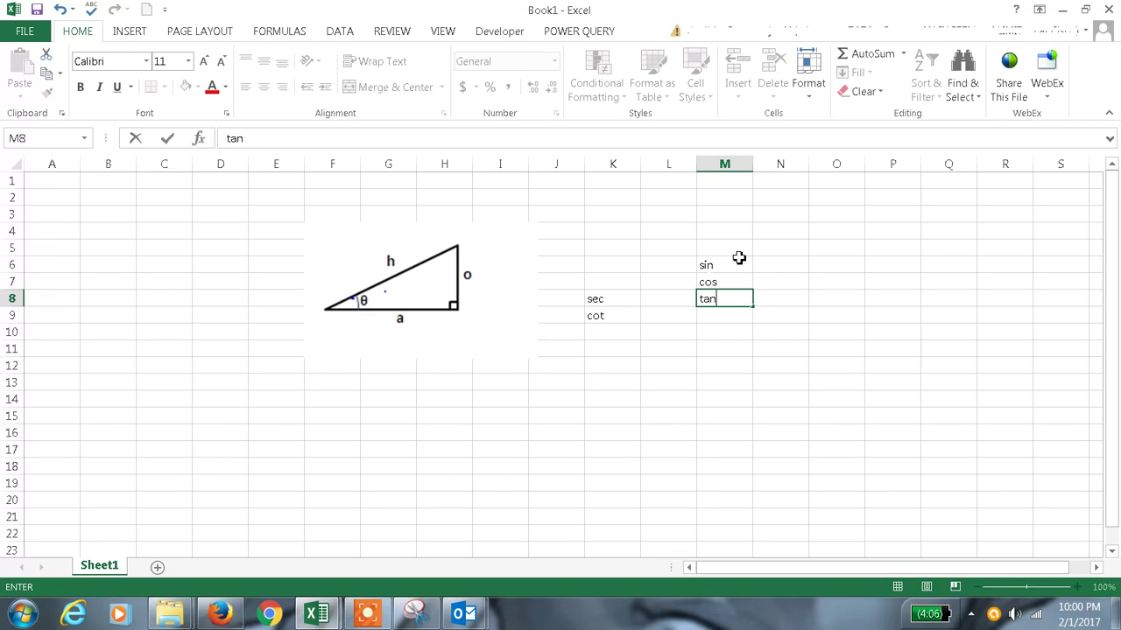
key(Up)
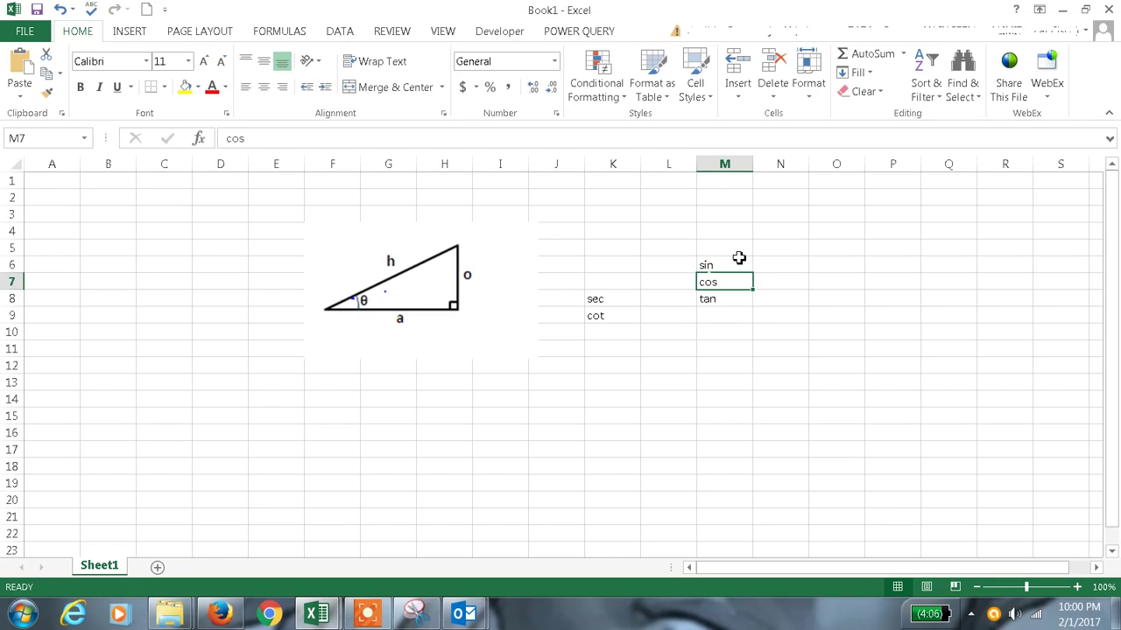
click(588, 301)
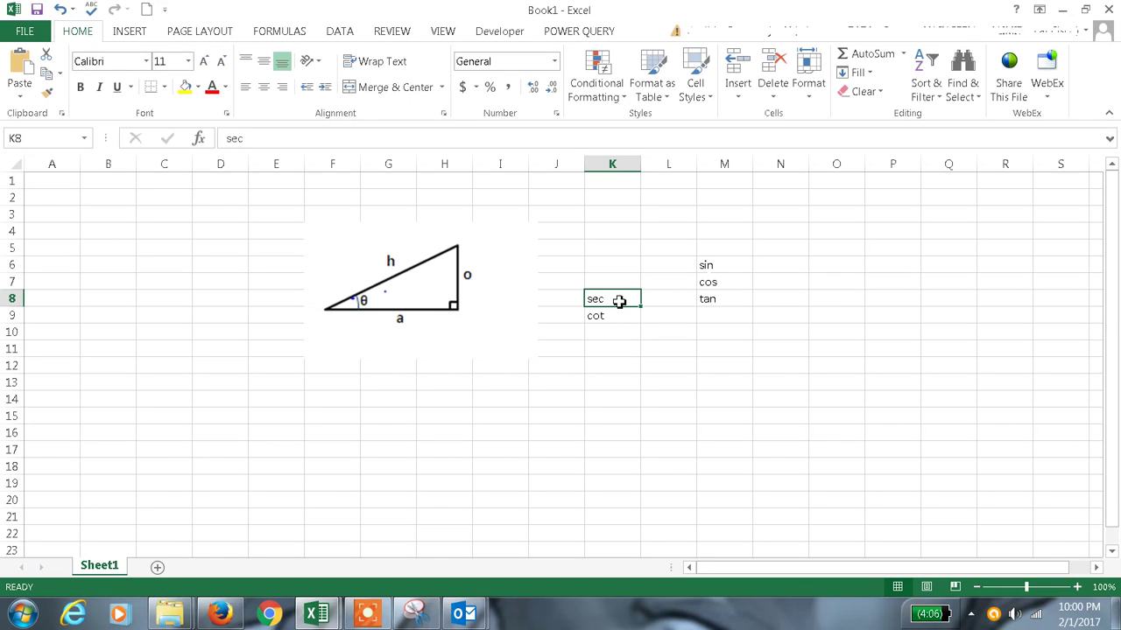
click(726, 301)
click(611, 318)
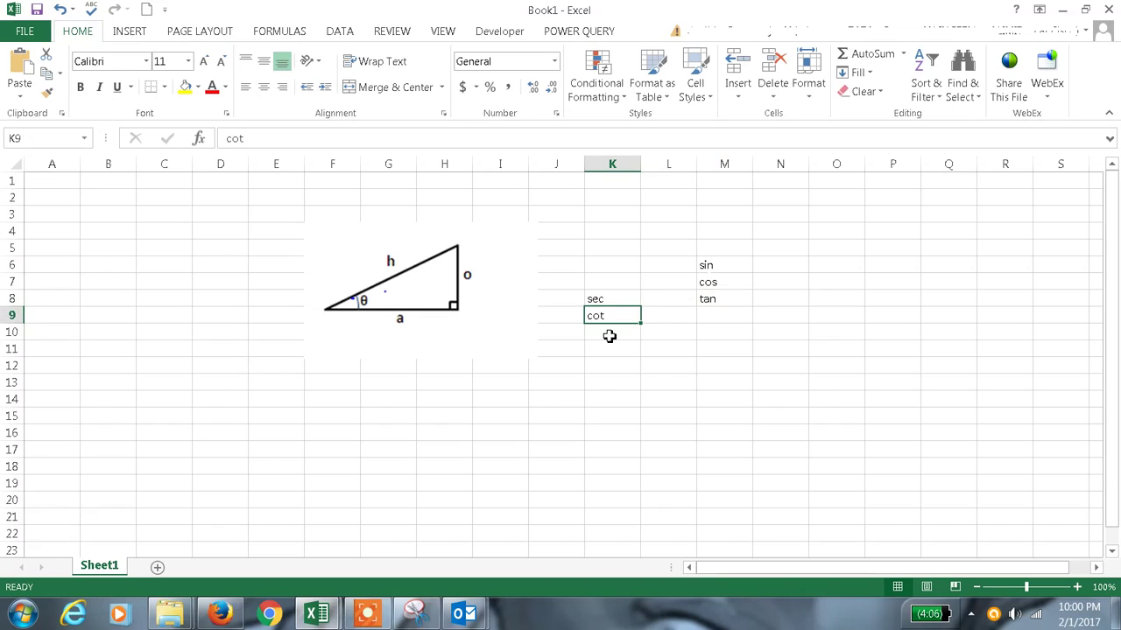
click(435, 416)
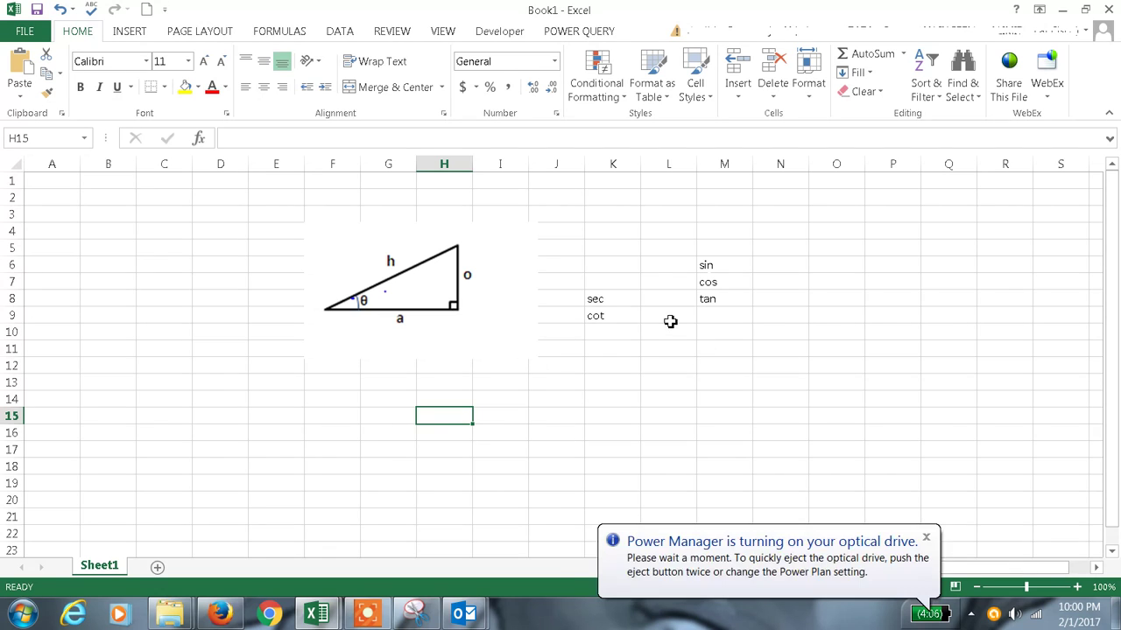
click(726, 268)
Step: Enter the label "cosin" in cell K7 above "sec" and dismiss the Power Manager notification
click(613, 279)
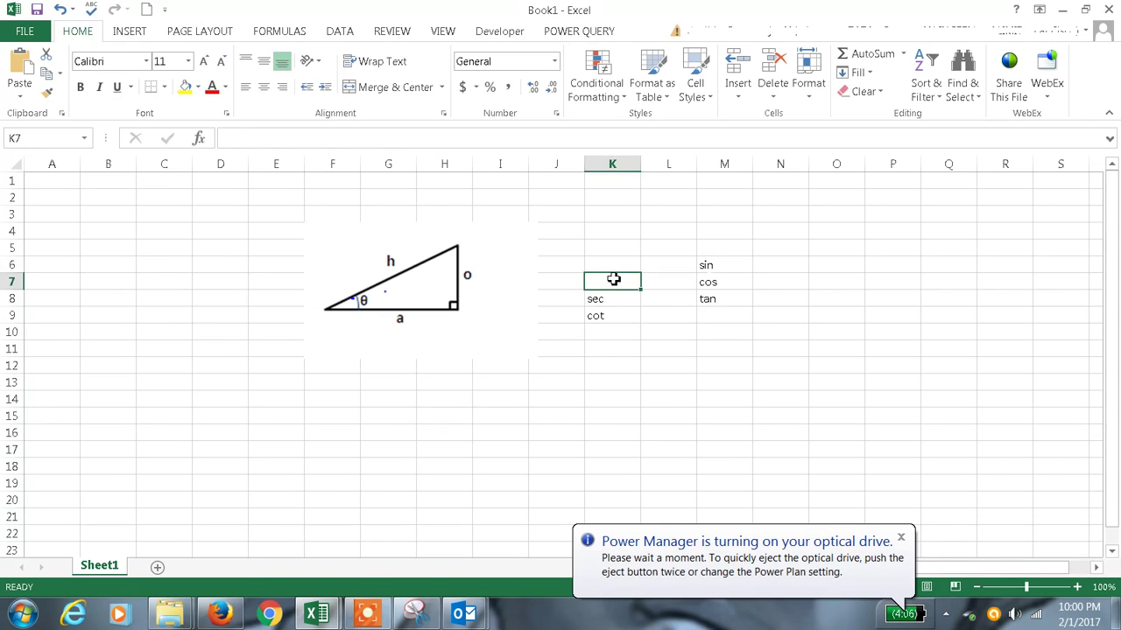
text(cosin)
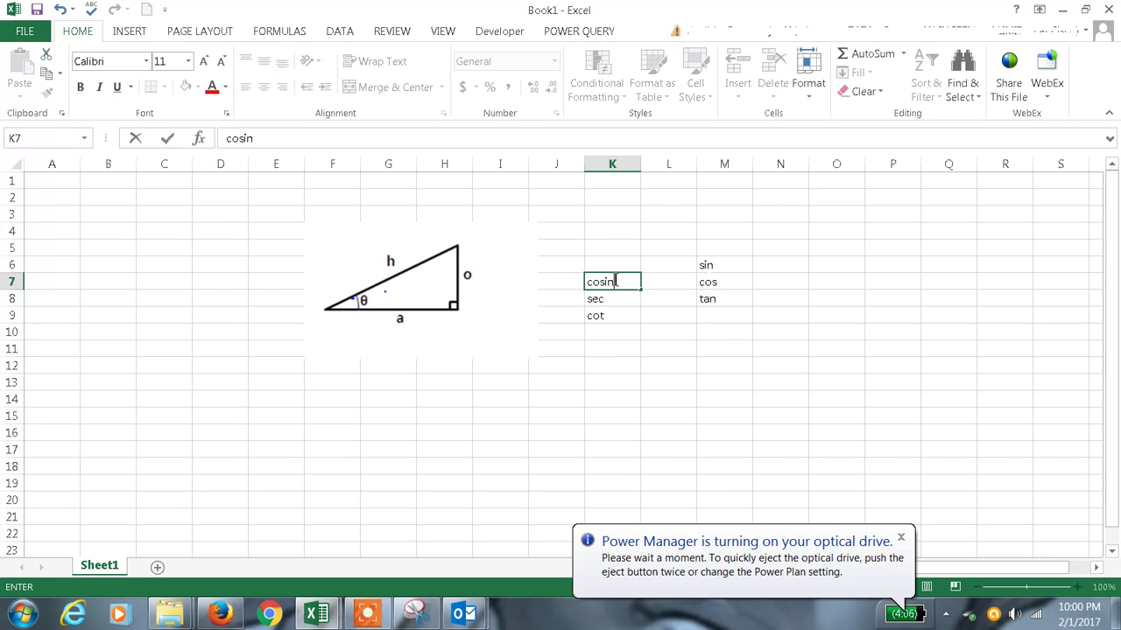
click(610, 338)
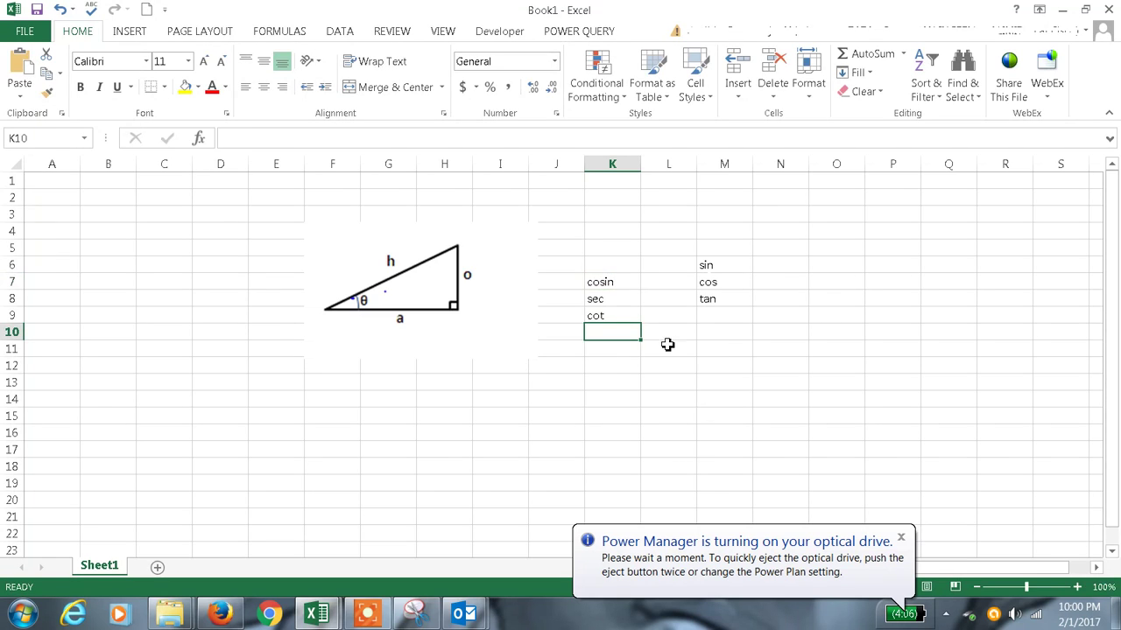
click(901, 537)
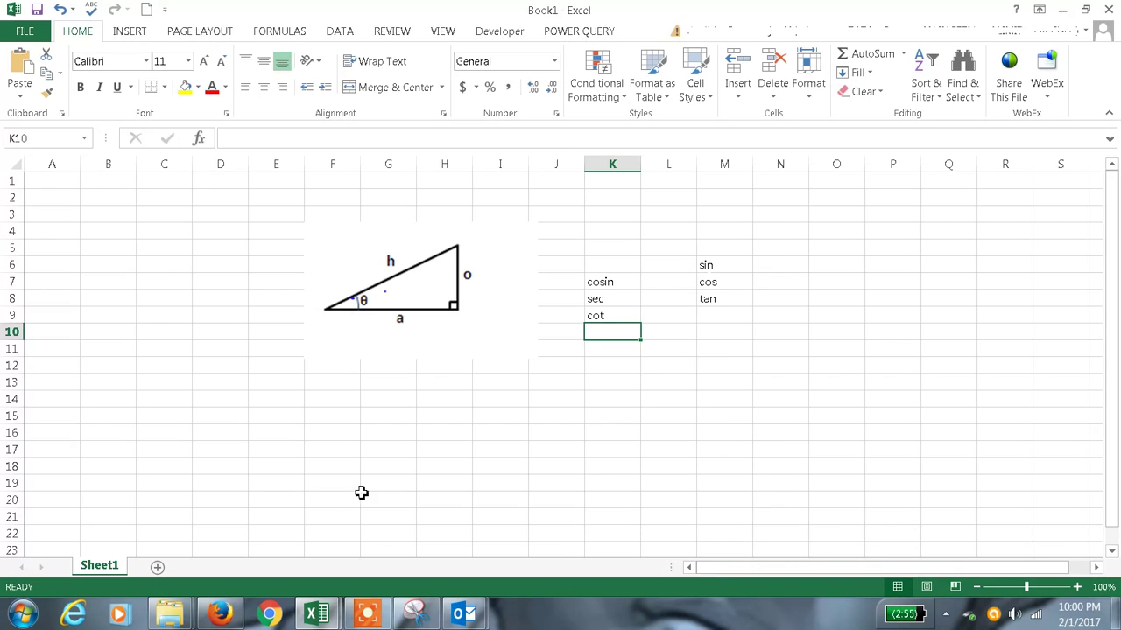
click(341, 389)
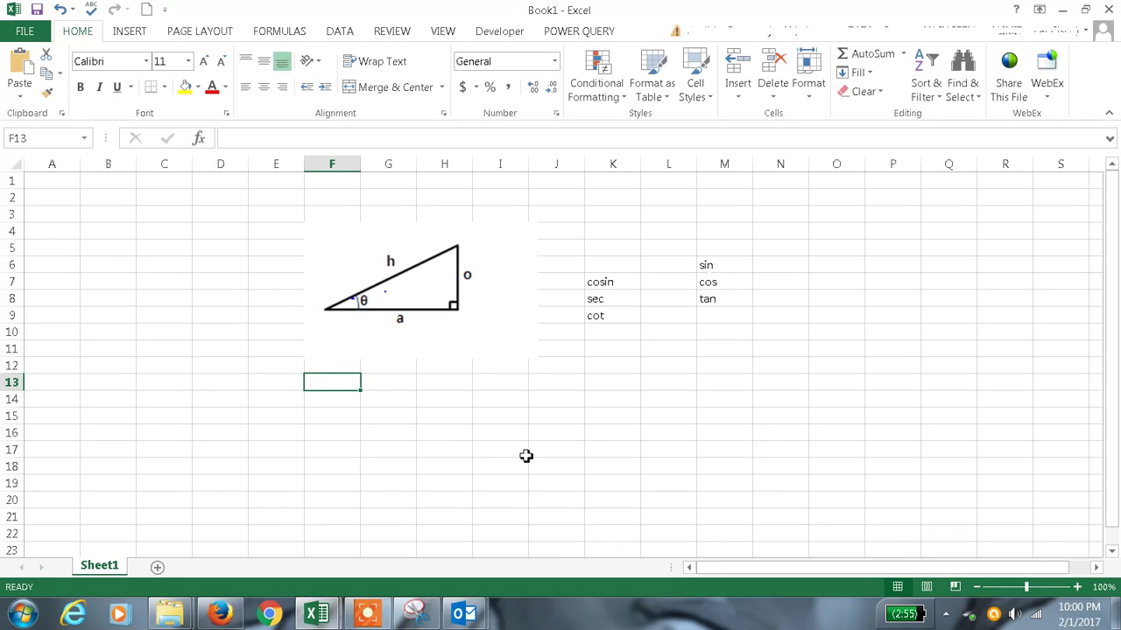
text(=co)
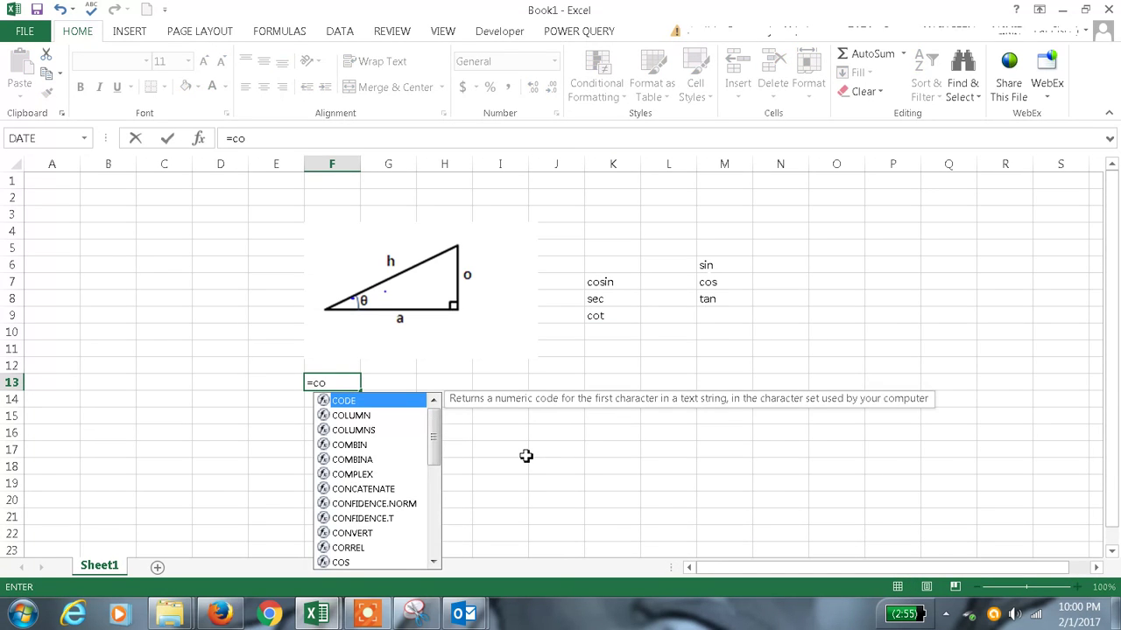
text(si)
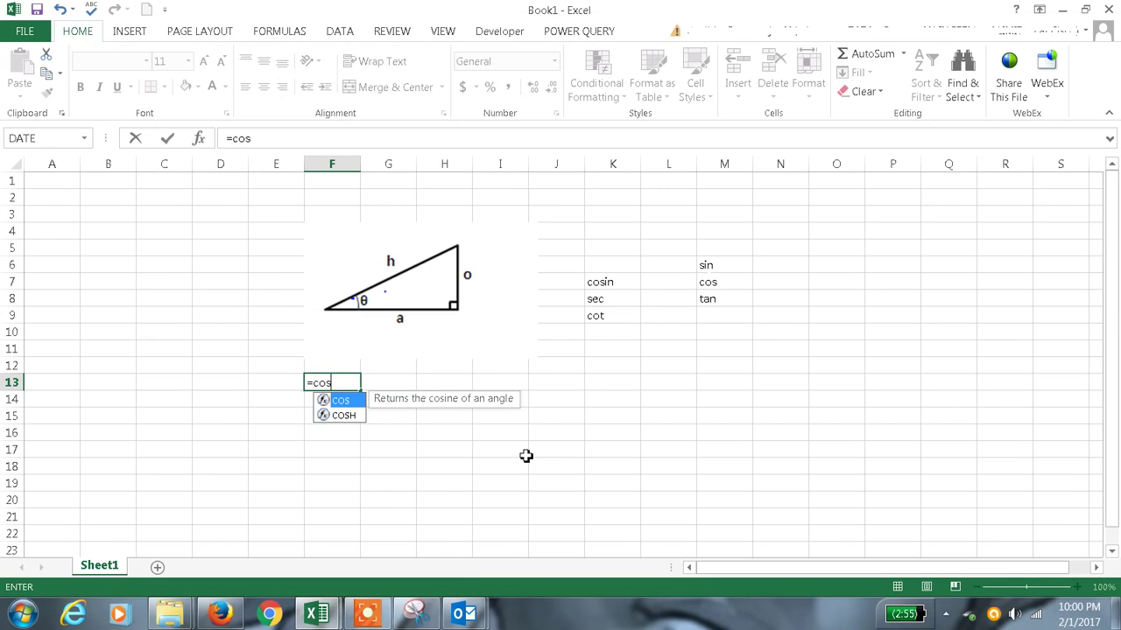
key(BackSpace)
key(BackSpace)
key(BackSpace)
key(BackSpace)
key(BackSpace)
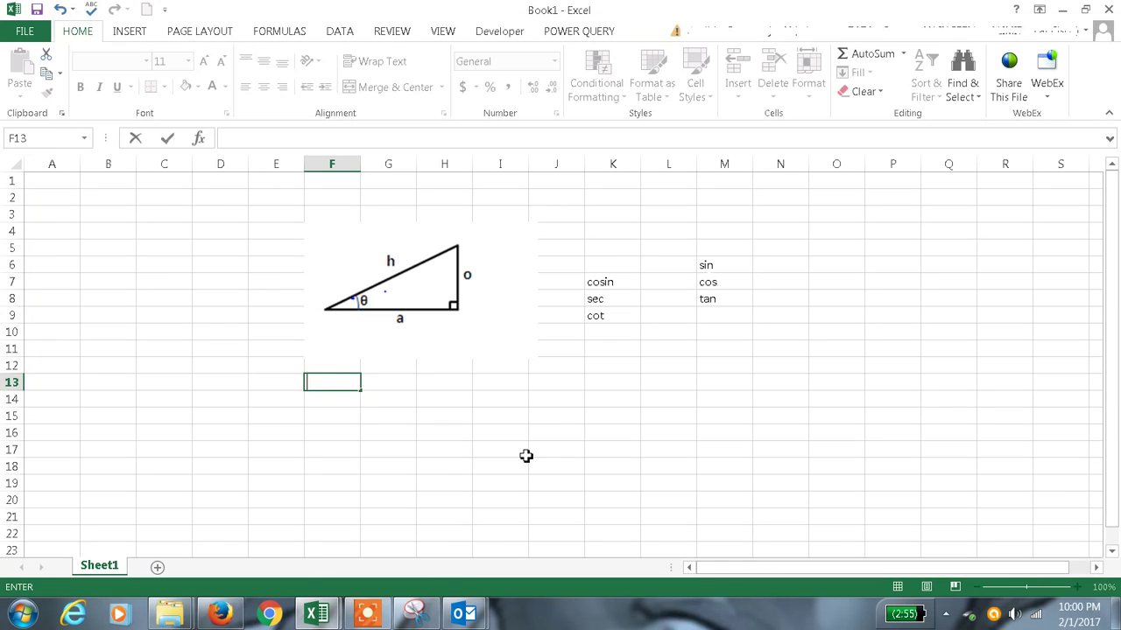
click(618, 285)
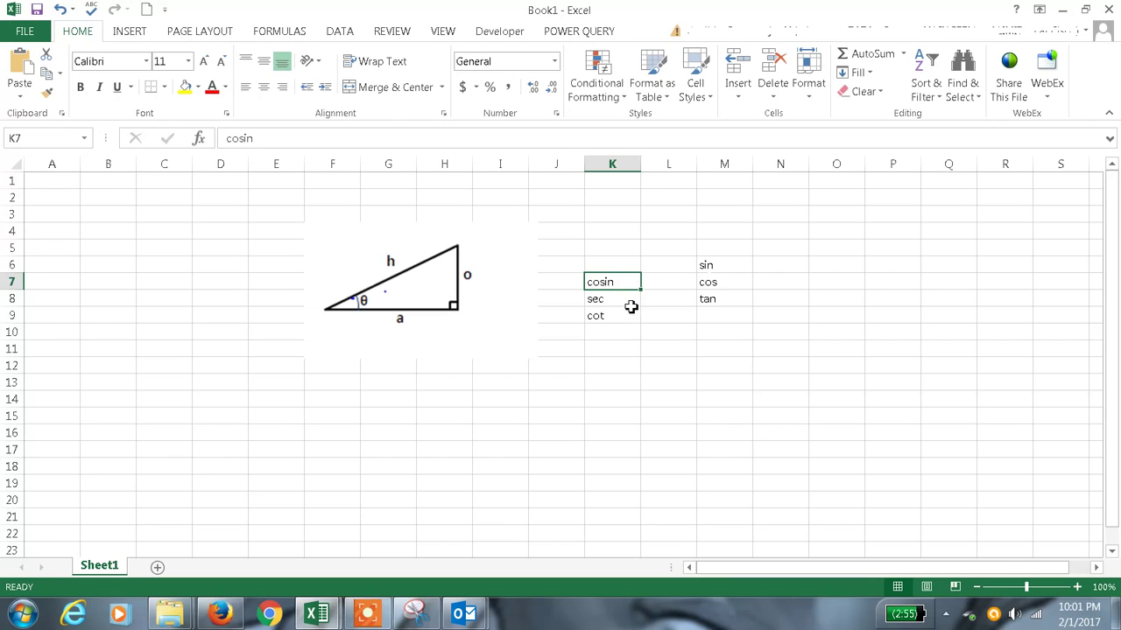
click(622, 300)
click(617, 316)
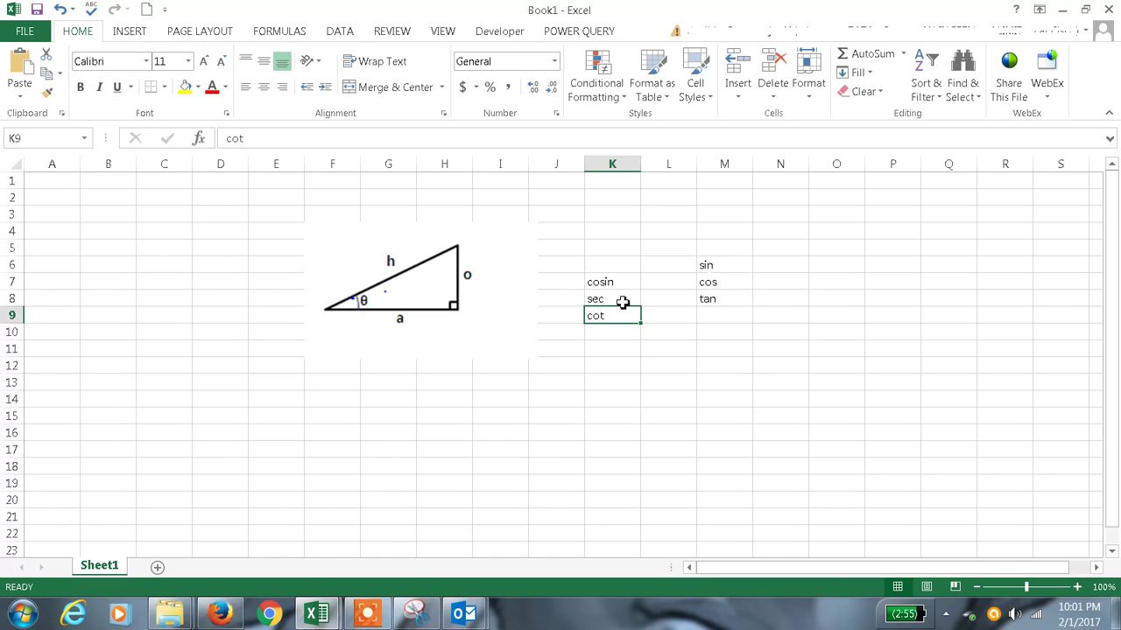
drag(623, 303, 622, 316)
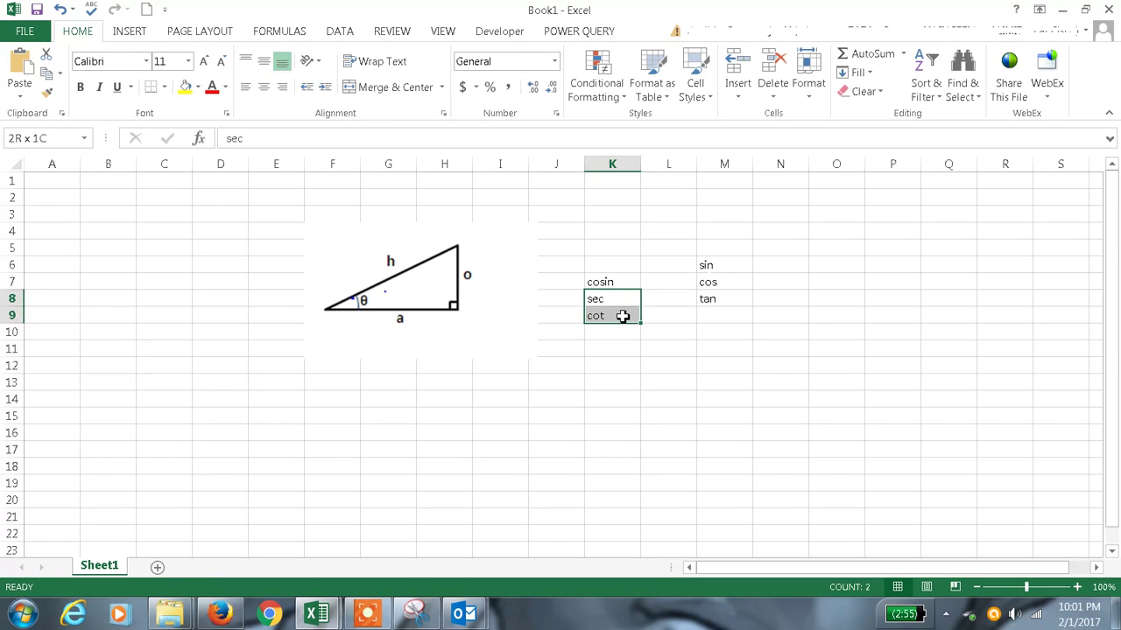
click(396, 398)
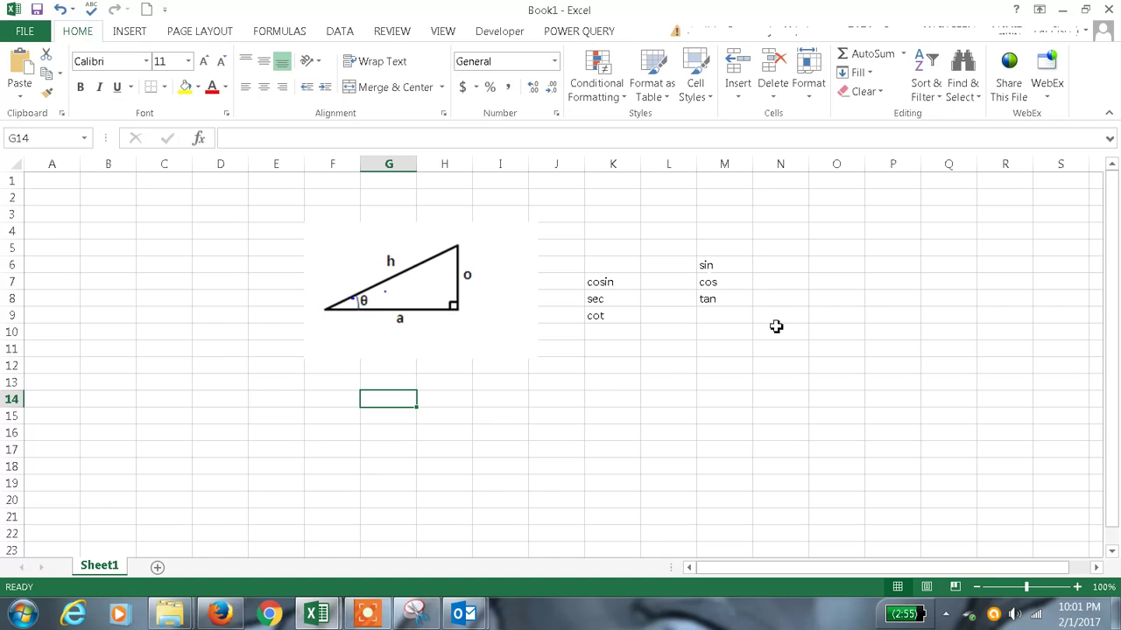
click(730, 283)
click(630, 301)
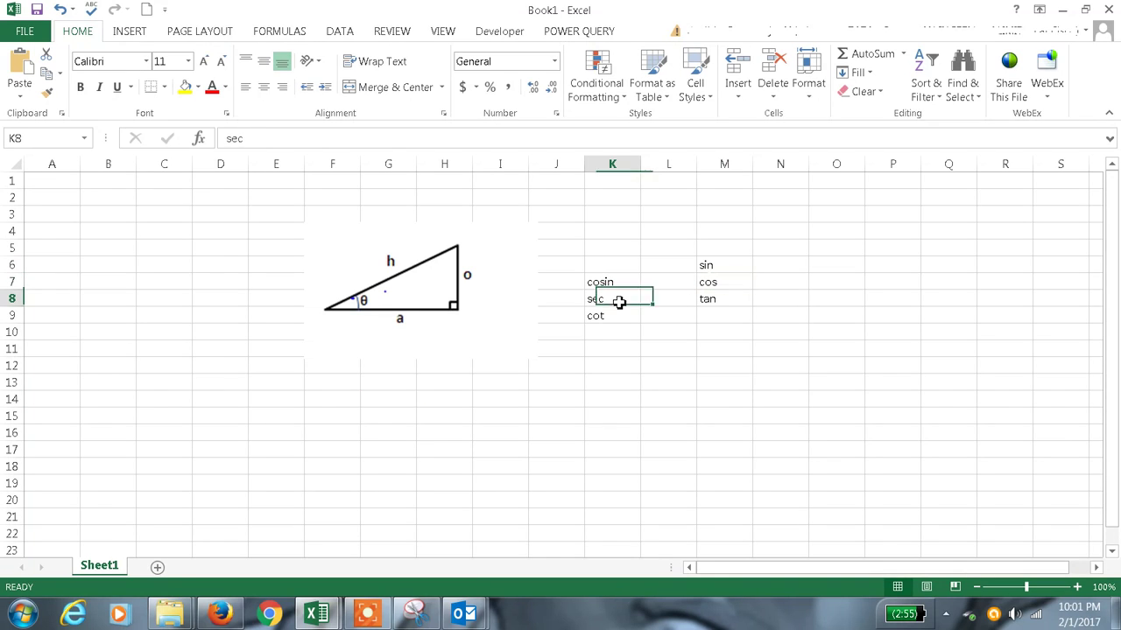
click(738, 280)
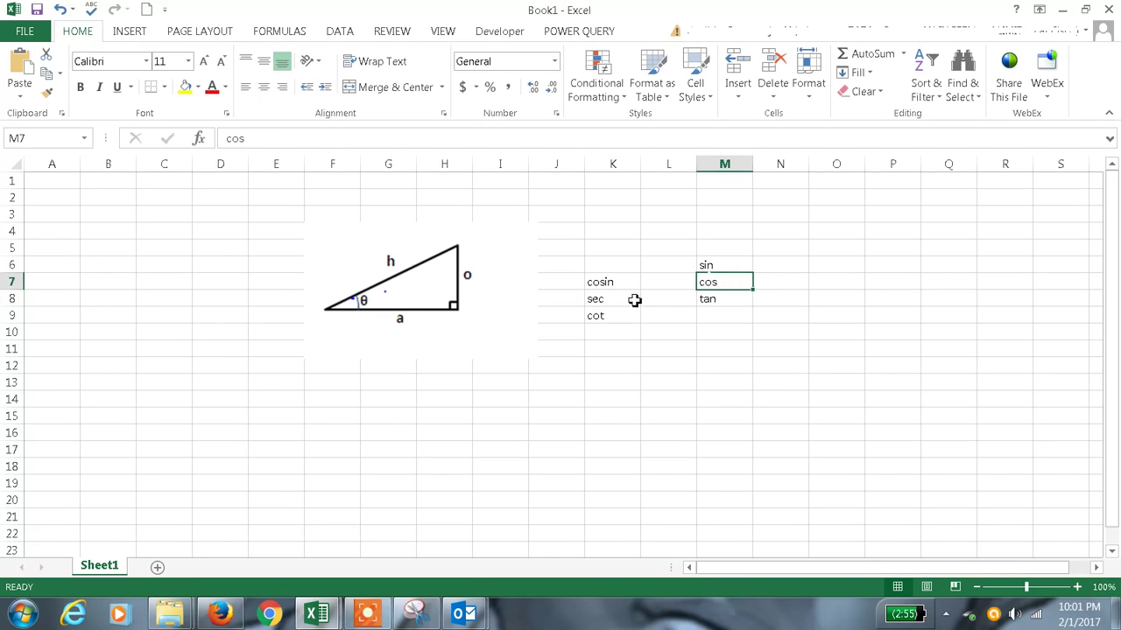
click(597, 300)
click(393, 414)
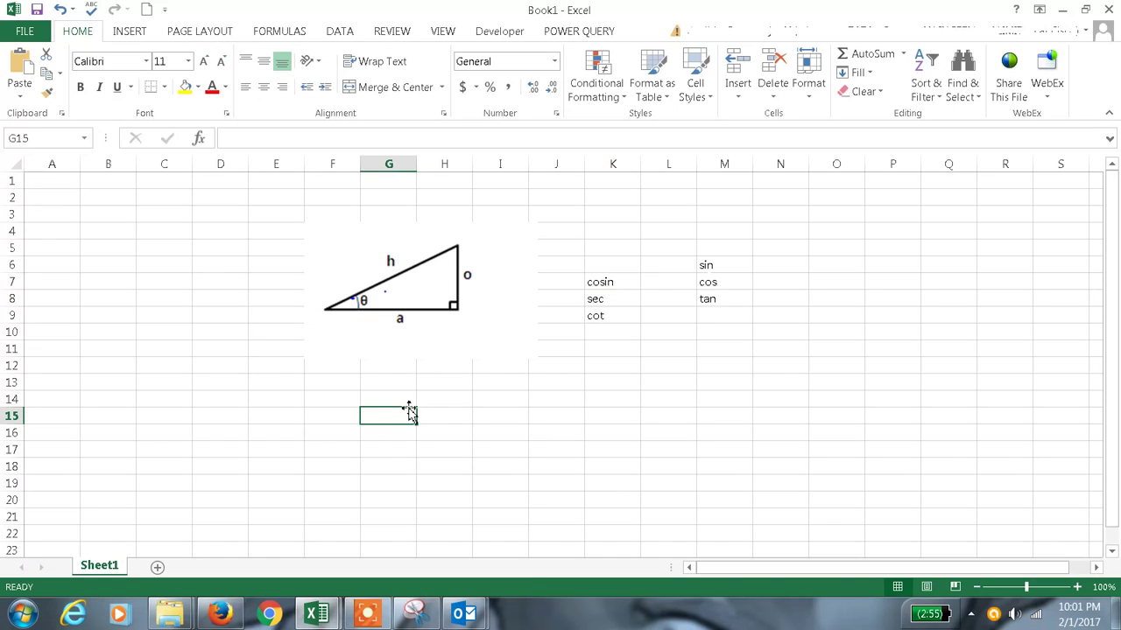
text(=sec)
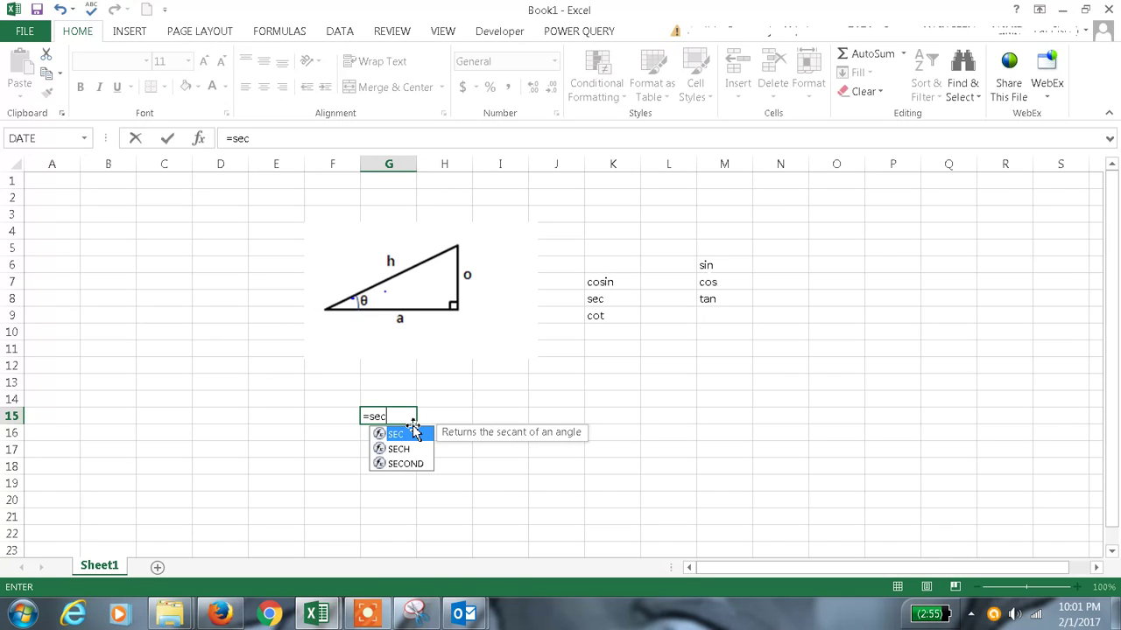
key(BackSpace)
key(BackSpace)
key(BackSpace)
key(BackSpace)
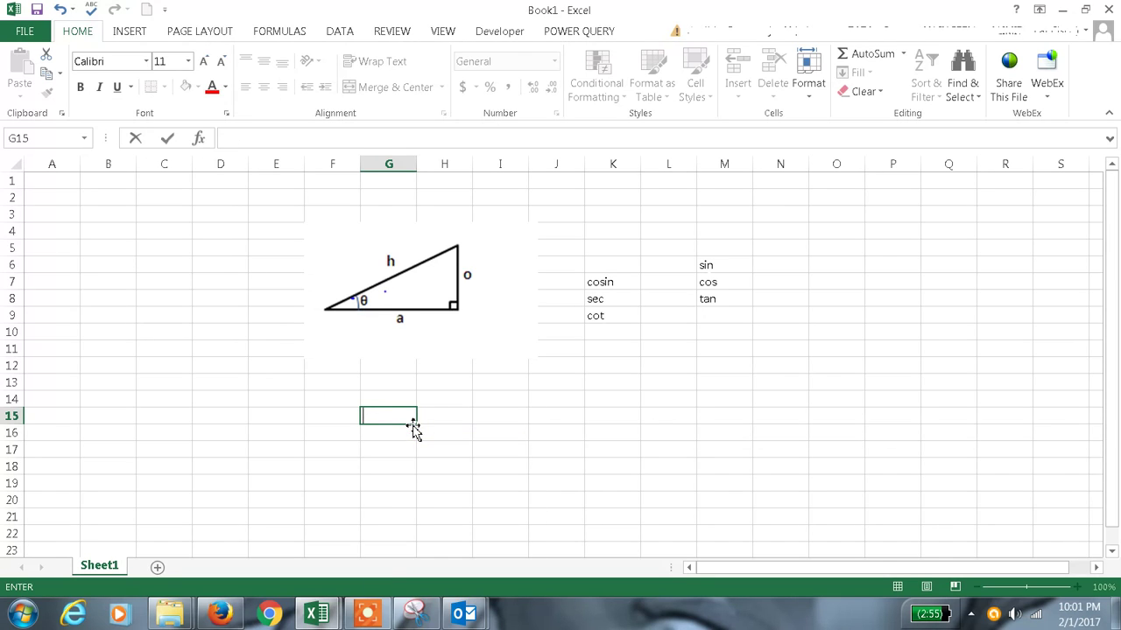
Step: Enter the text note "sec= 1/cos" in cell G15 below the triangle picture
text(sec= 1/cos)
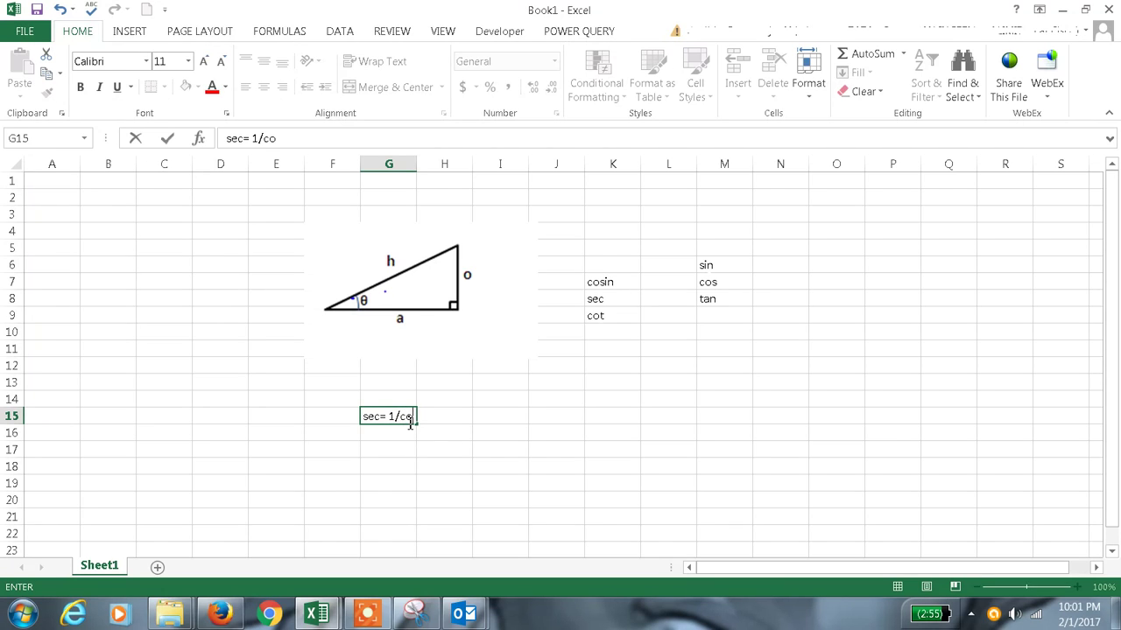
click(415, 448)
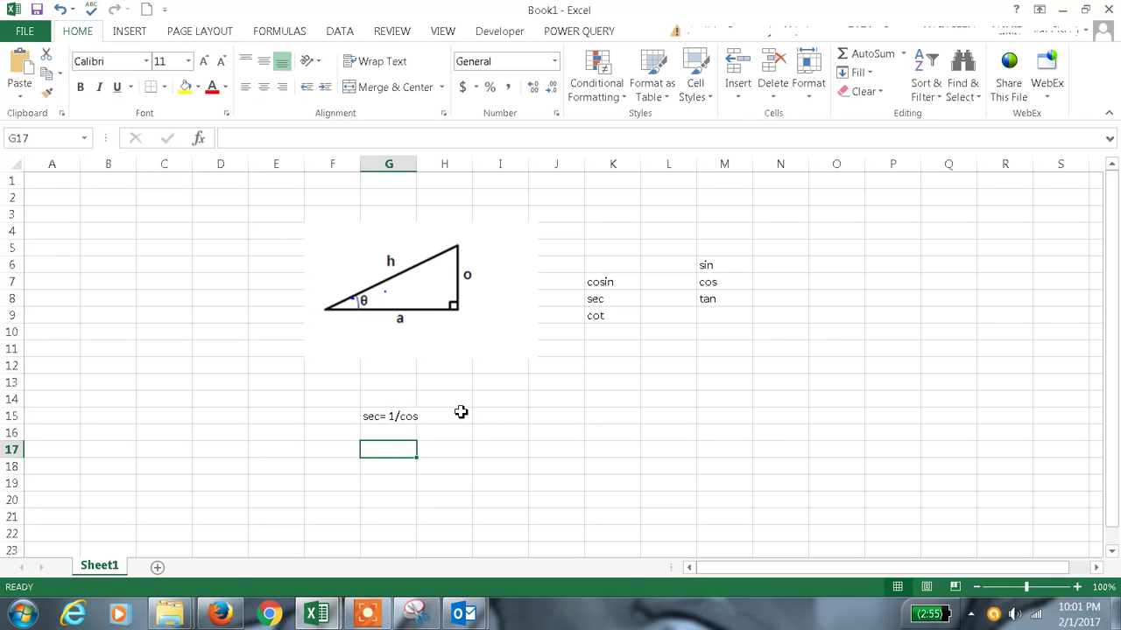
click(720, 283)
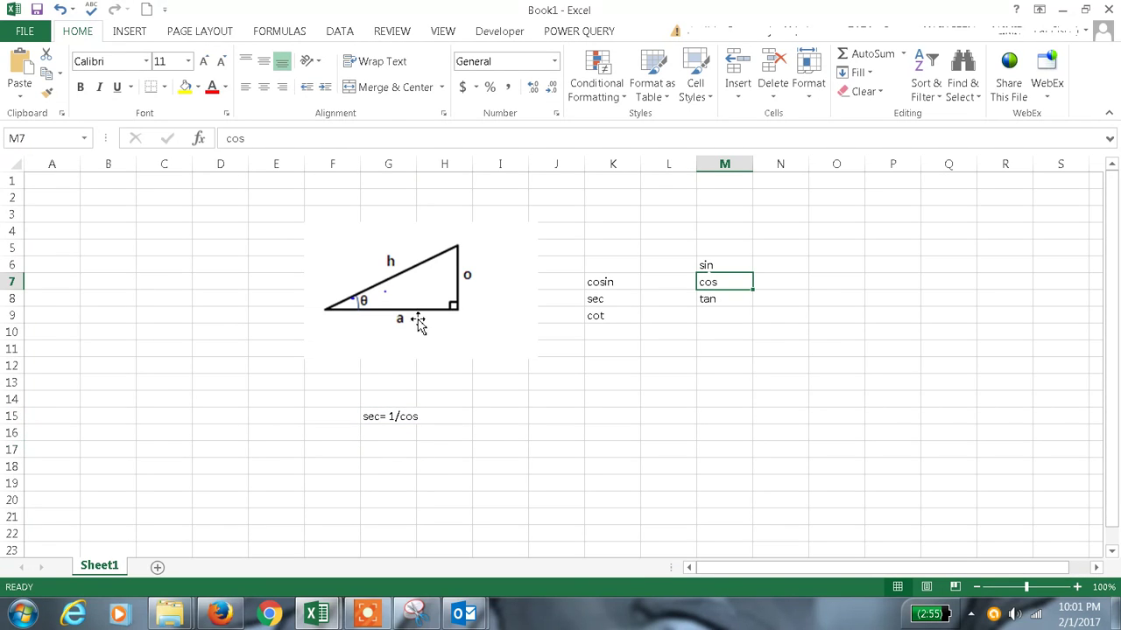
Step: Enter "cos" in cell I15, its ratio "a/h" in J15 and the reciprocal ratio "h/a" in K15
click(500, 417)
text(cos)
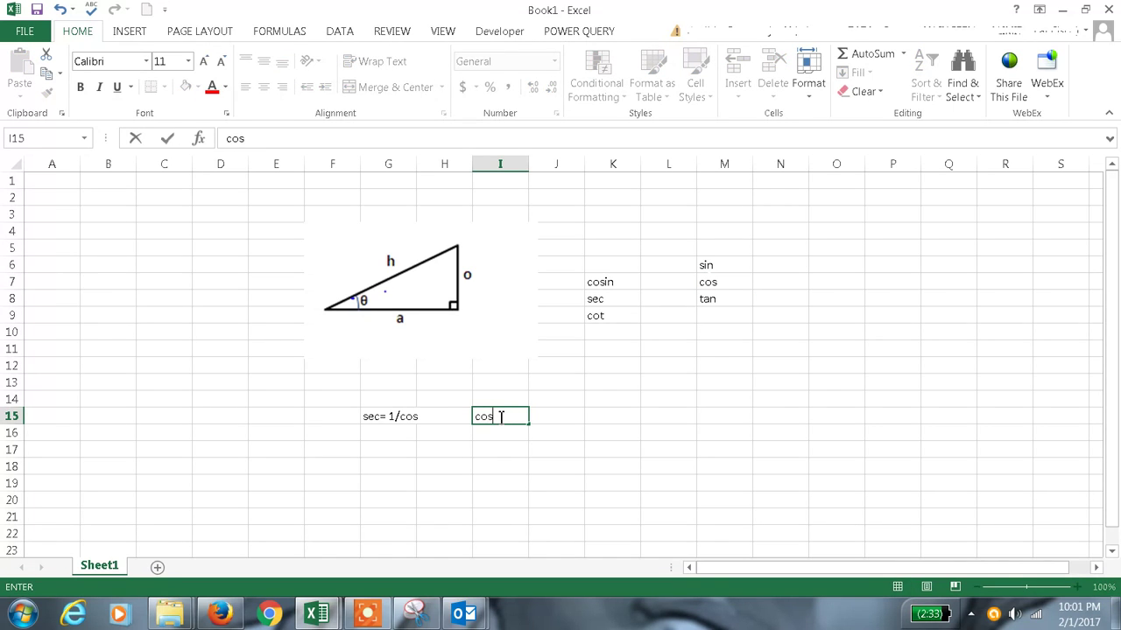
key(Tab)
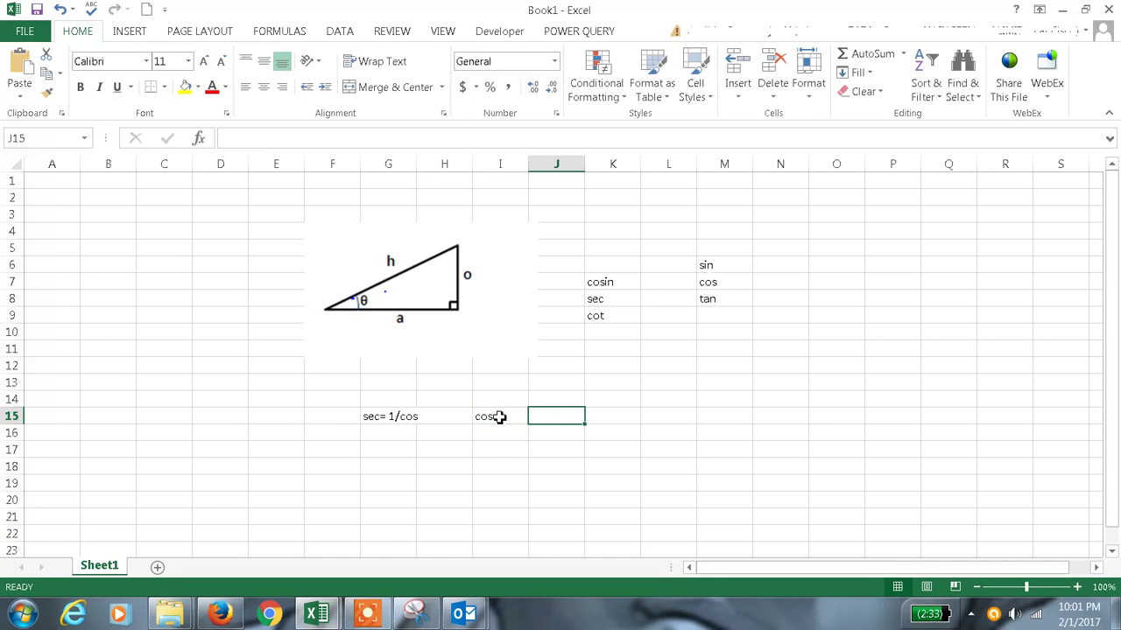
text(a/h)
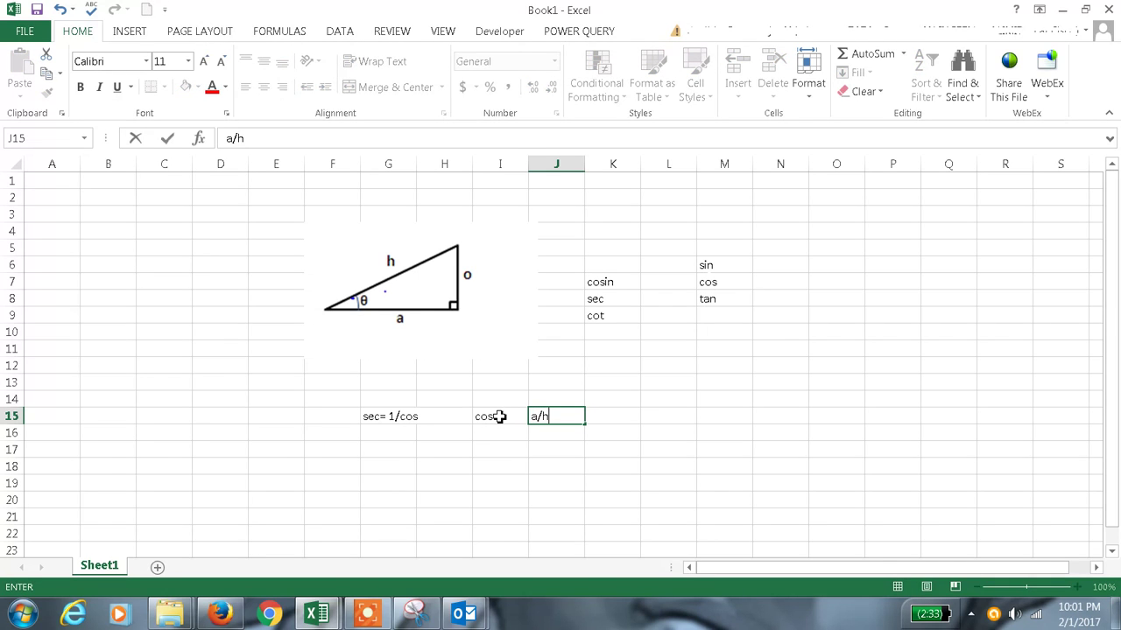
key(Tab)
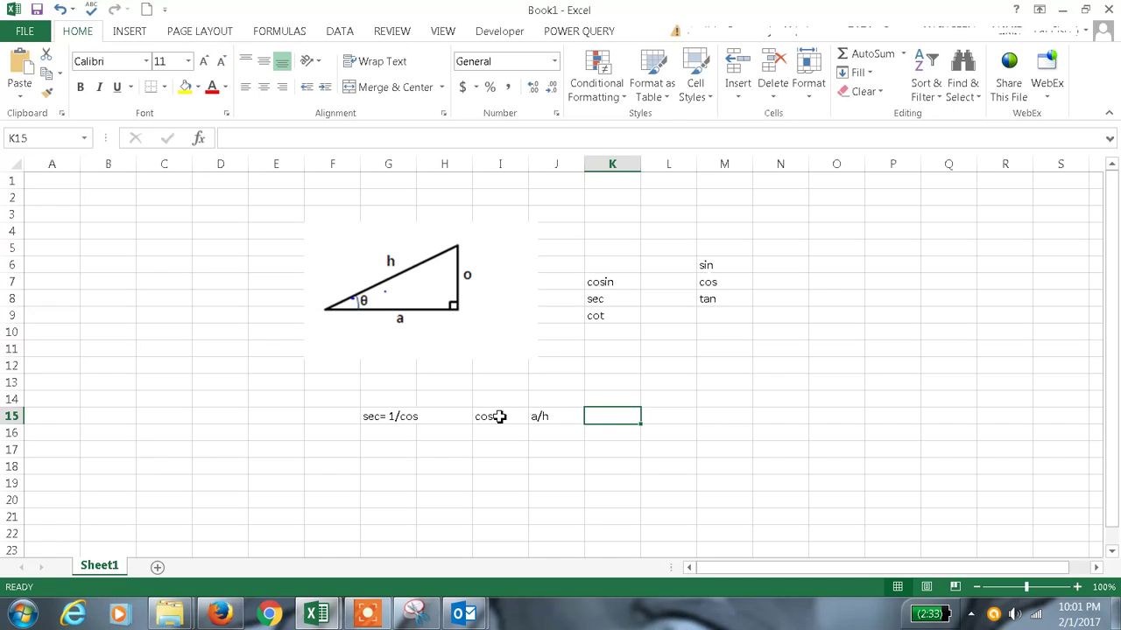
text(h/a)
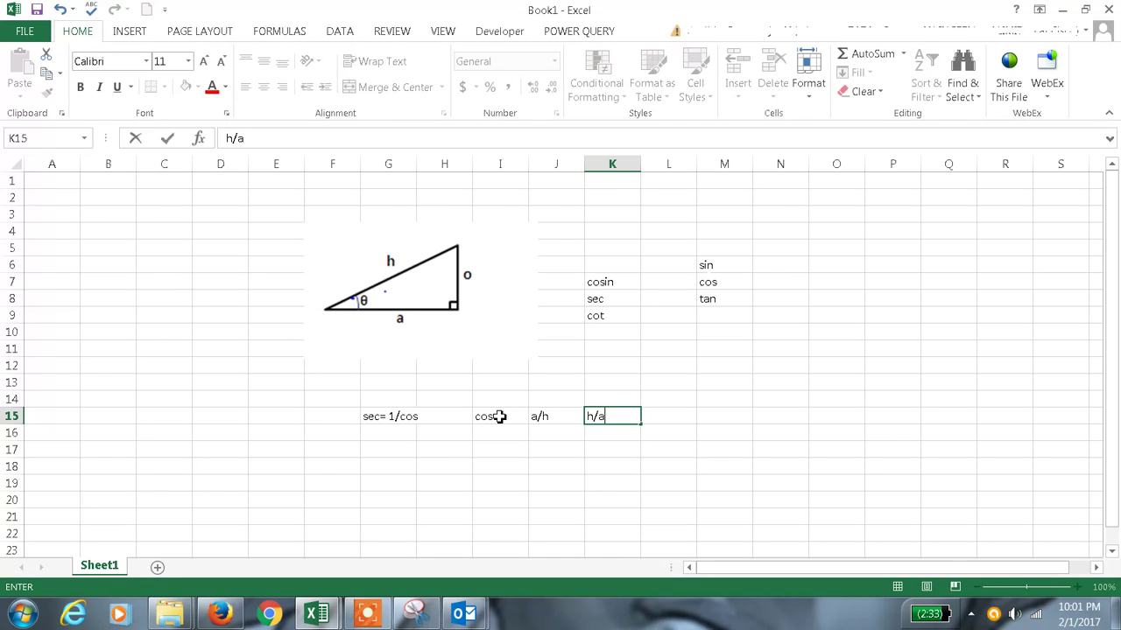
Step: Confirm the "h/a" entry in K15 and enter the formula =SEC(PI()) in cell L15
key(Return)
key(Up)
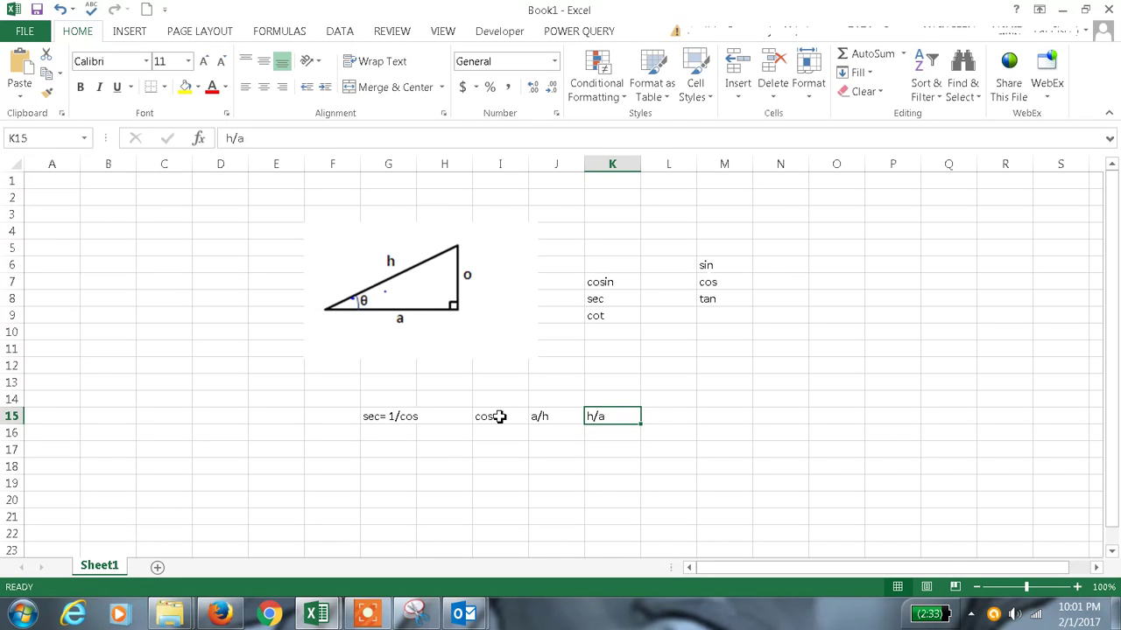
key(Right)
key(Right)
key(Left)
text(=)
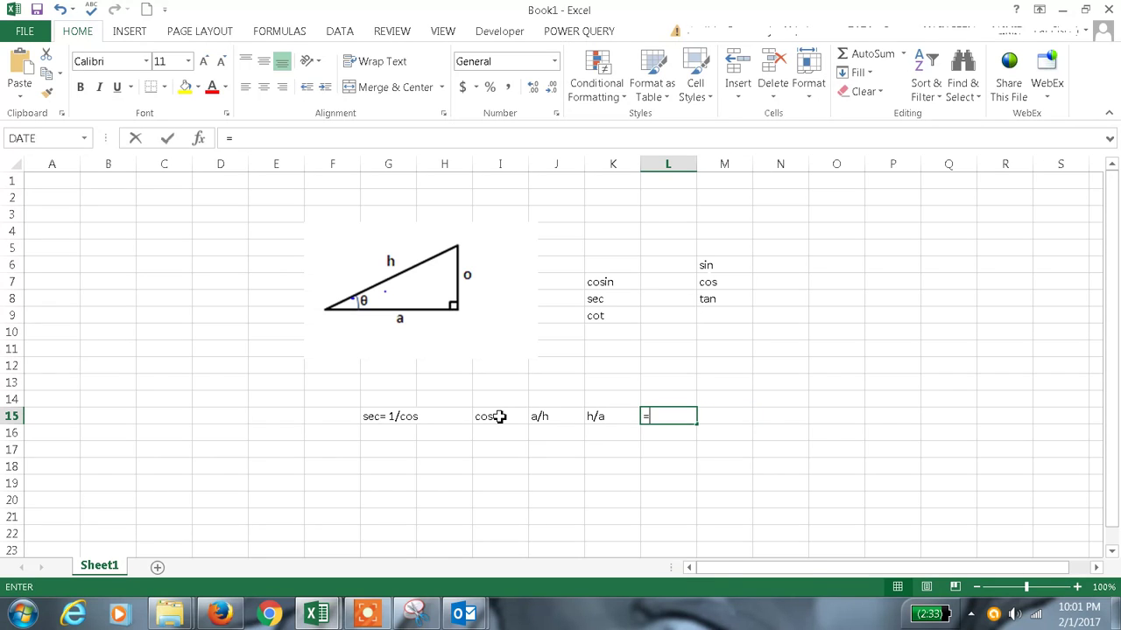
text(sec(P)
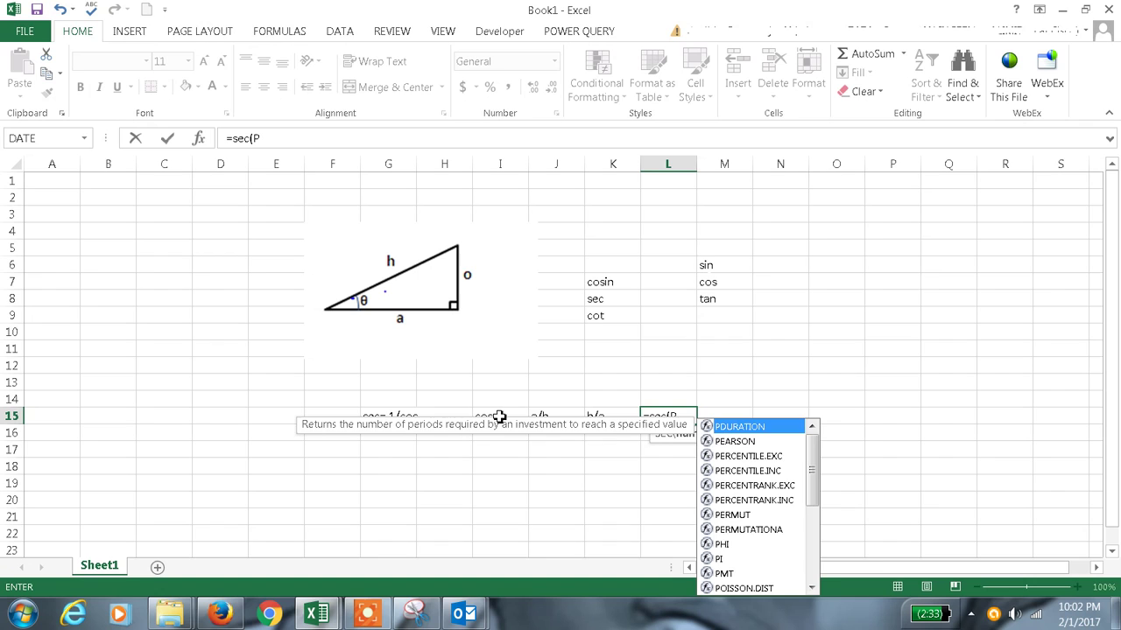
text(I()))
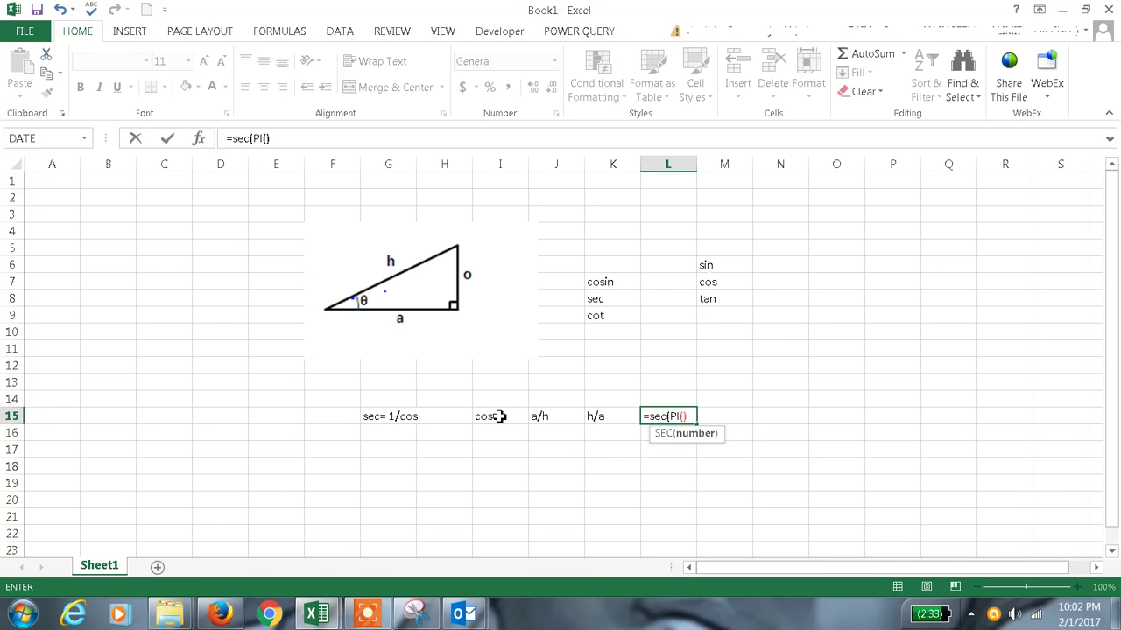
key(Return)
key(Up)
key(Return)
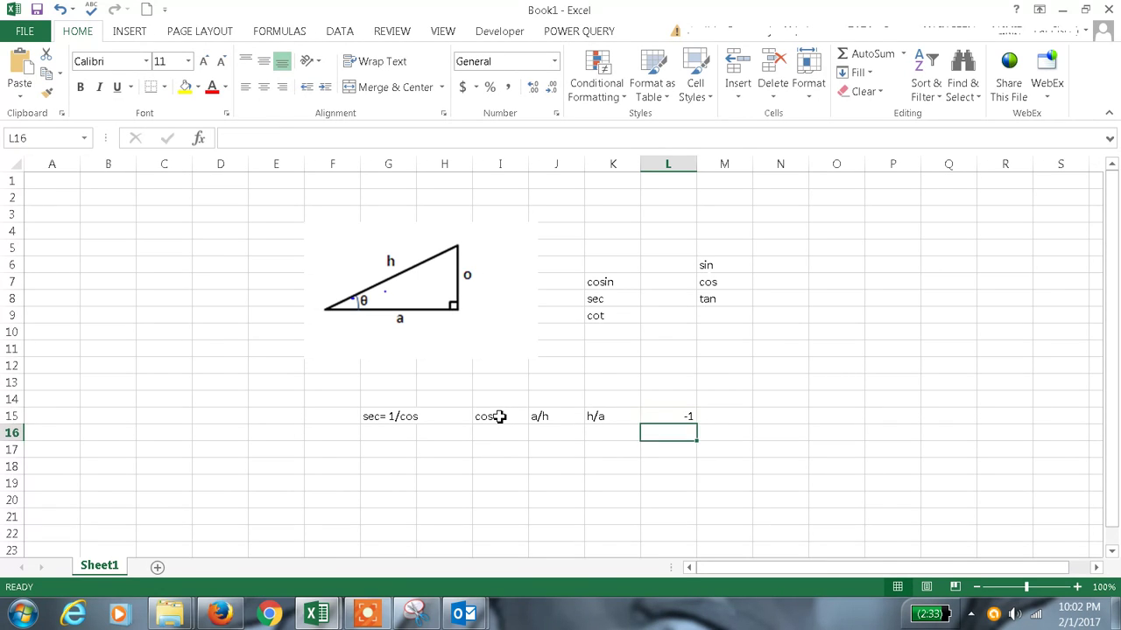
key(Up)
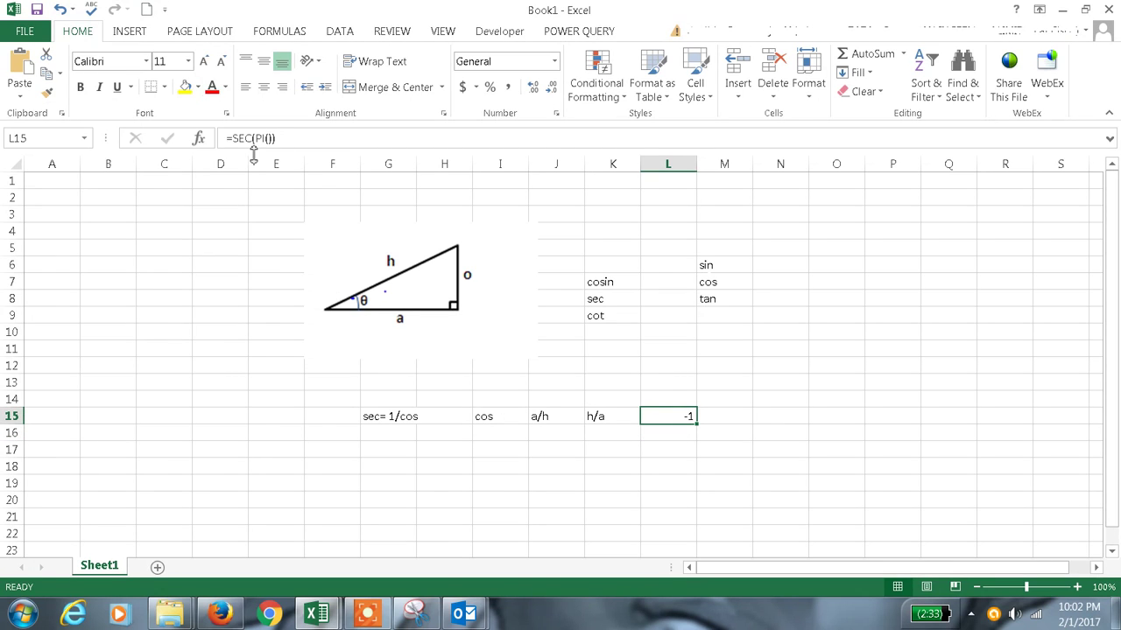
Step: Replace the SEC function in L15 with COS so the formula reads =COS(PI())
drag(233, 139, 252, 140)
text(COS)
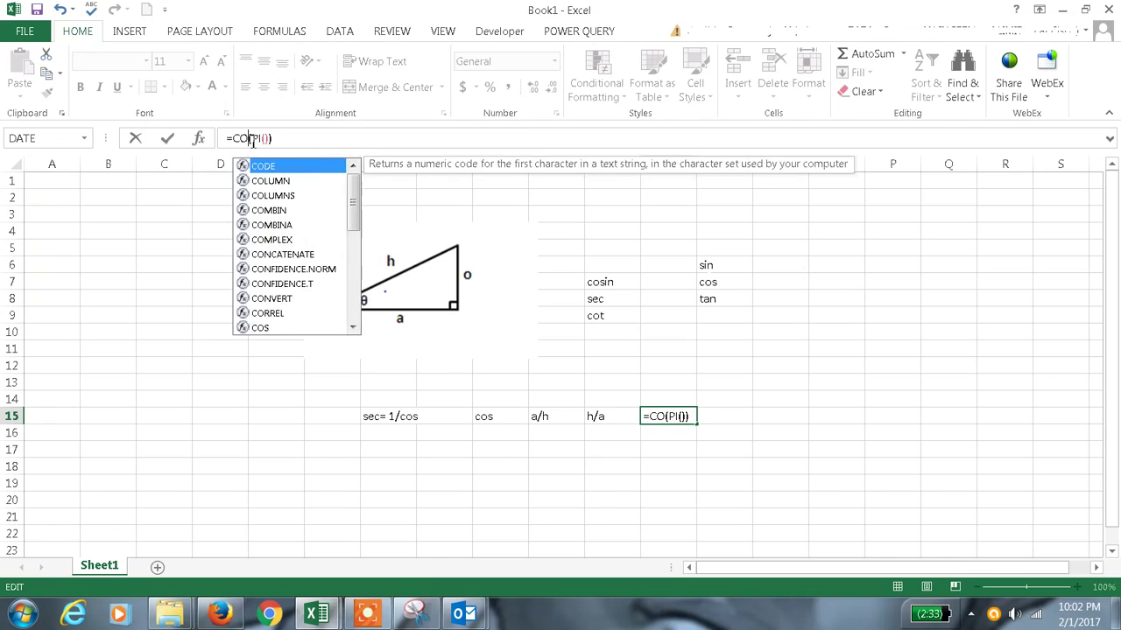
click(292, 139)
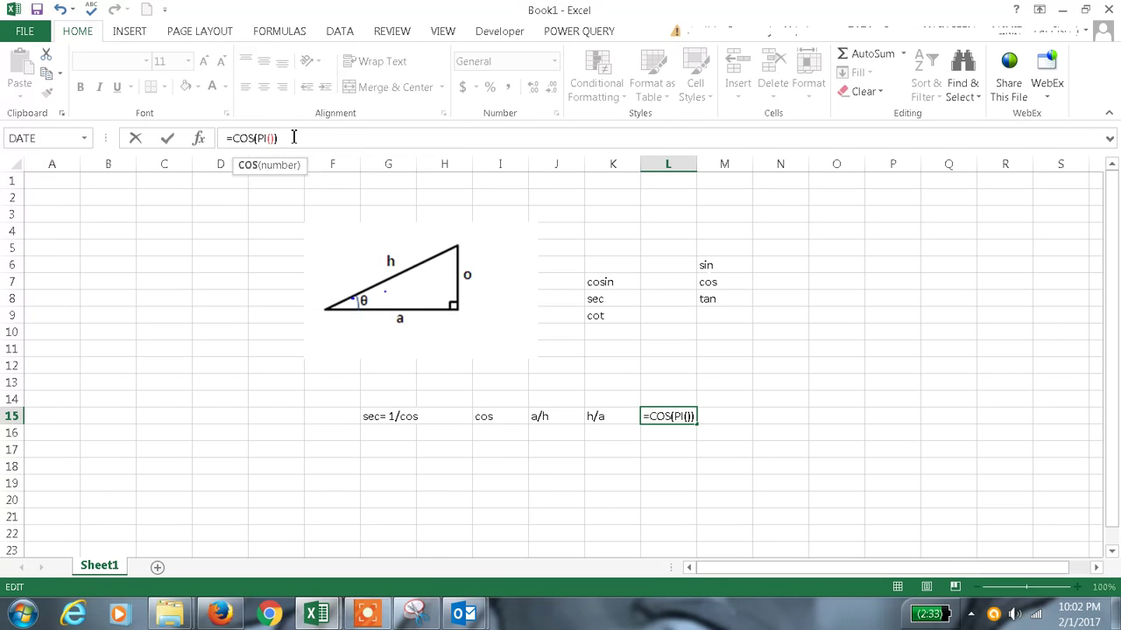
key(Return)
key(Up)
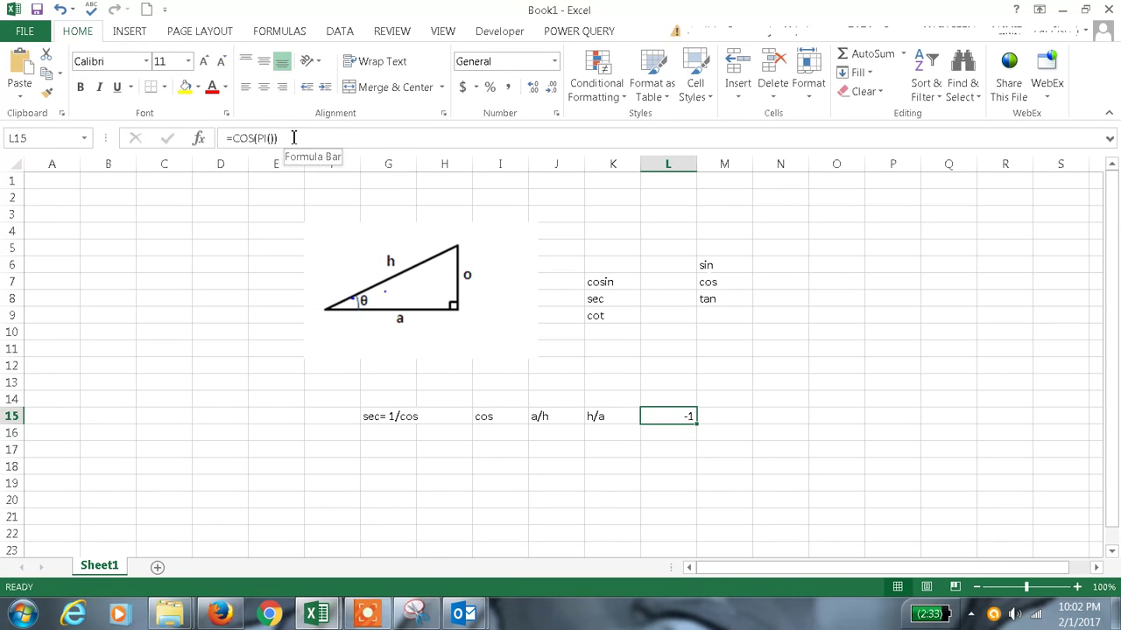
Step: Enter the text note "cot=1/tan" in cell G16 below the secant note
click(381, 434)
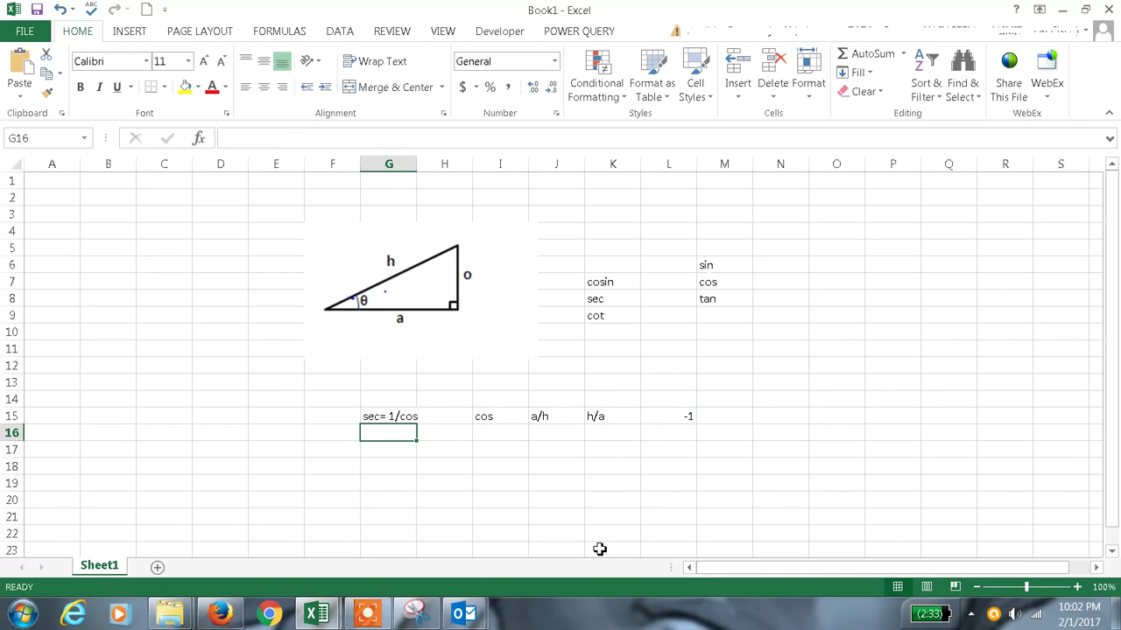
text(cot=)
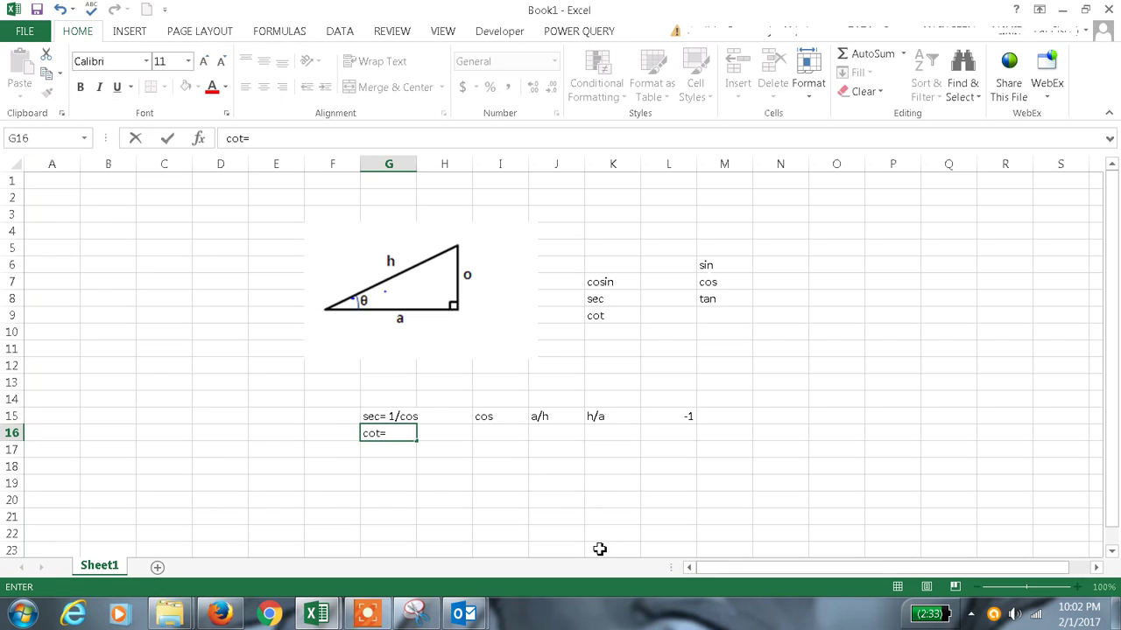
text(1/tan)
key(Tab)
key(Tab)
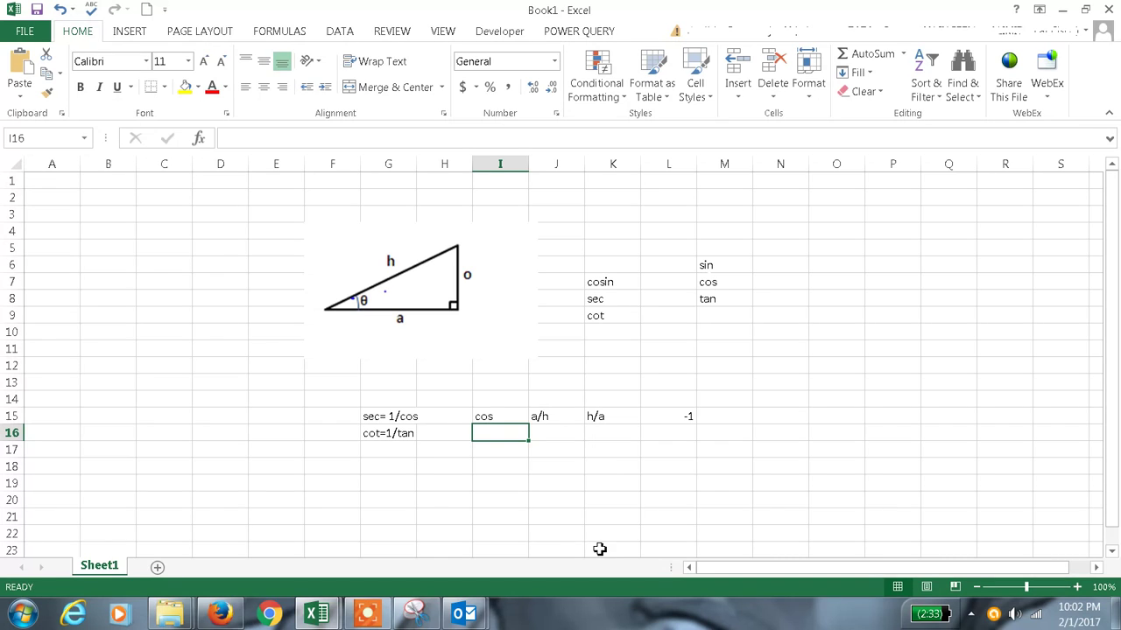
Step: Enter "tan" in cell I16, its ratio "o/a" in J16 and the reciprocal ratio "a/o" in K16
text(tan)
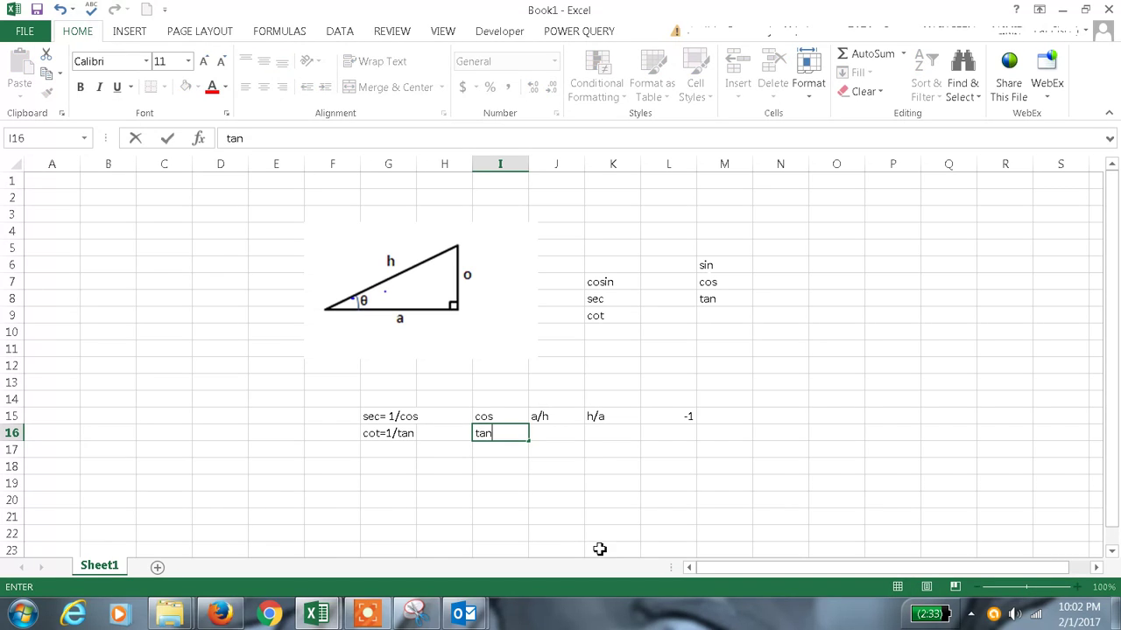
key(Tab)
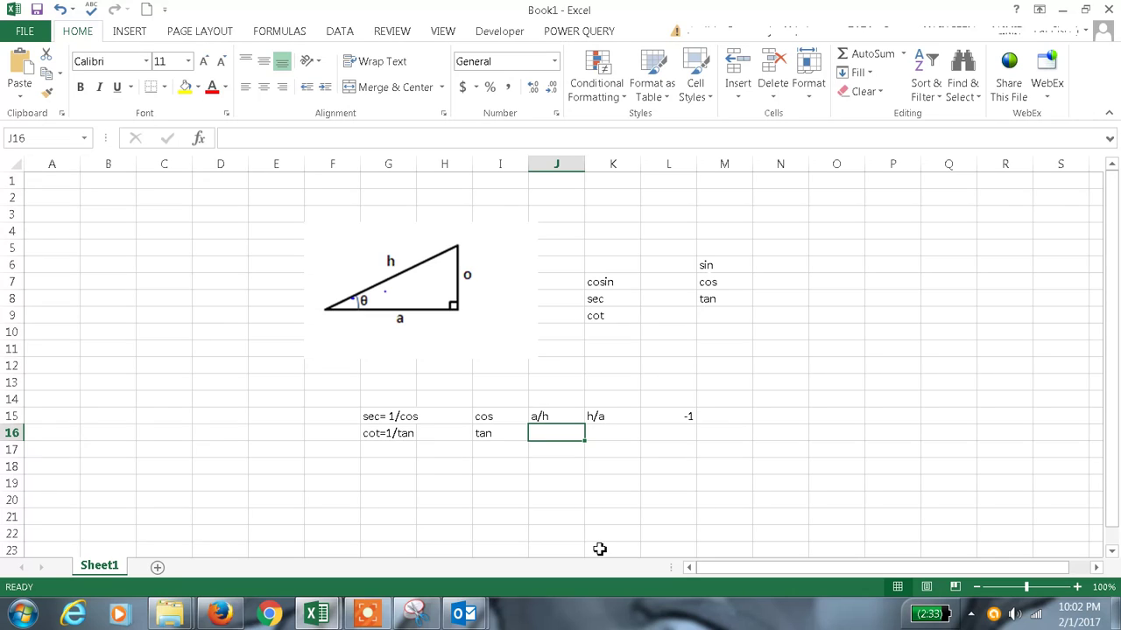
text(o)
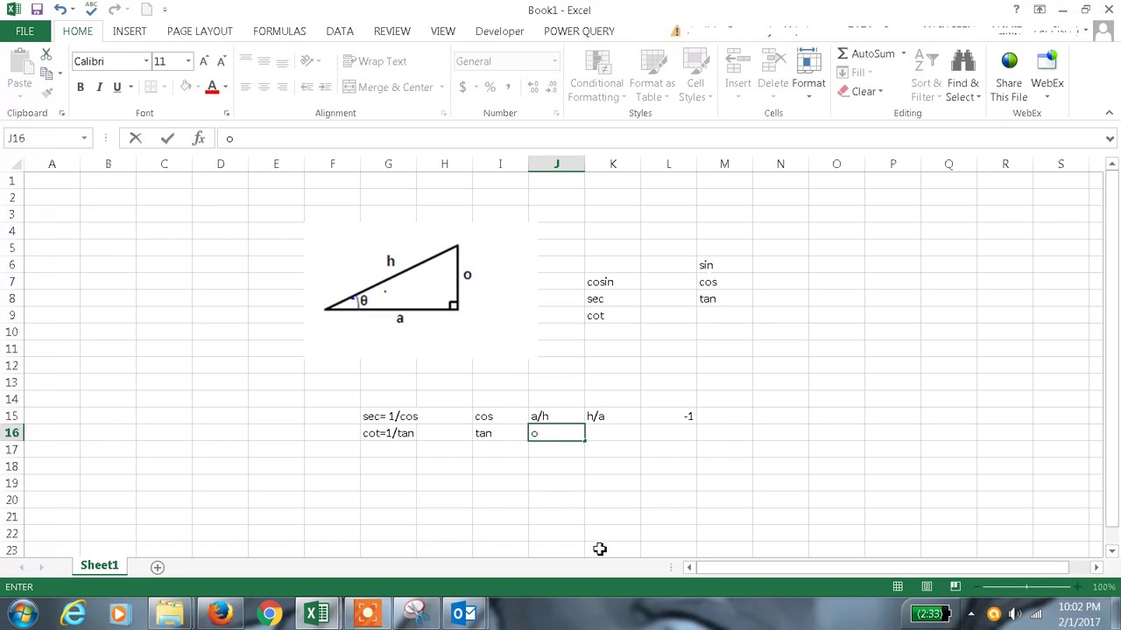
text(/a)
key(Tab)
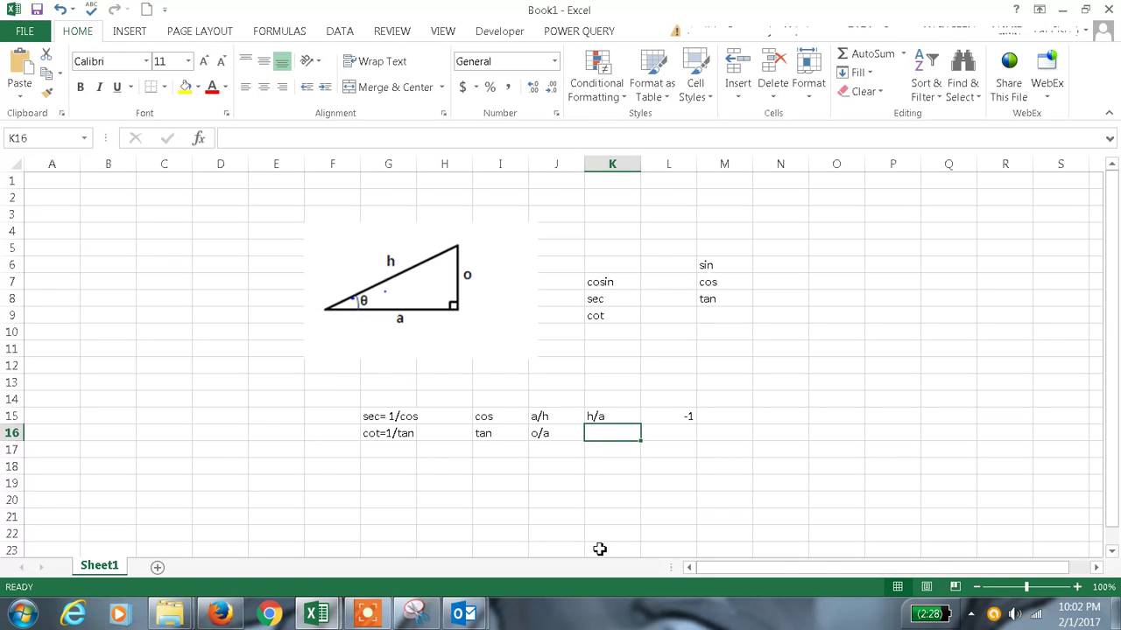
text(a/o)
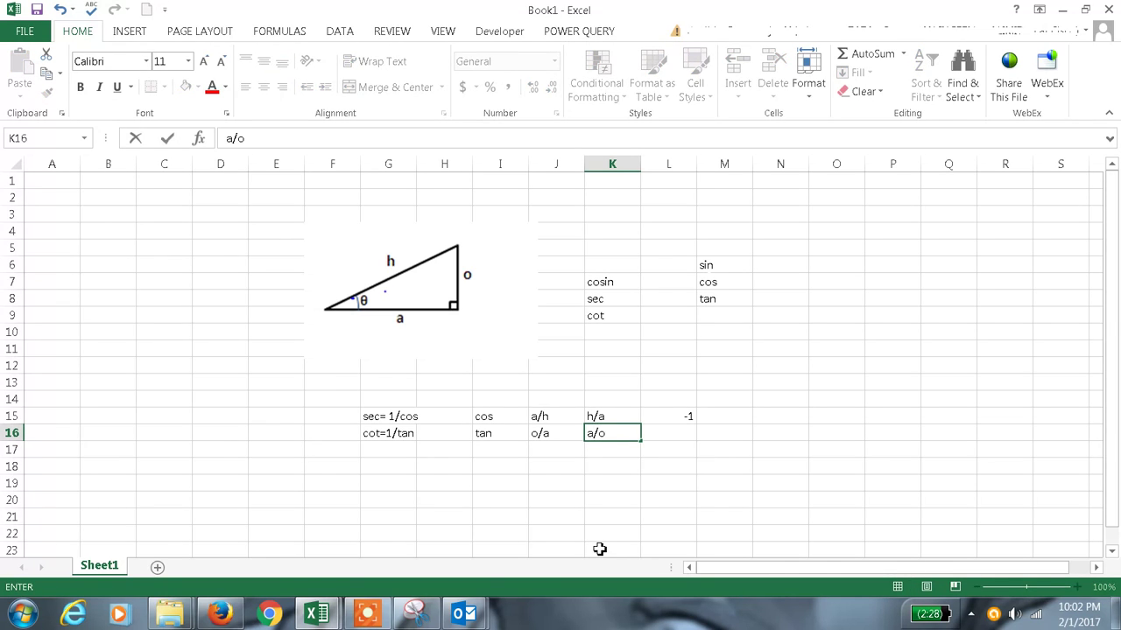
key(Tab)
Step: Enter the formula =COT(0.2345) in cell L16 beside the cotangent ratio
text(=ct)
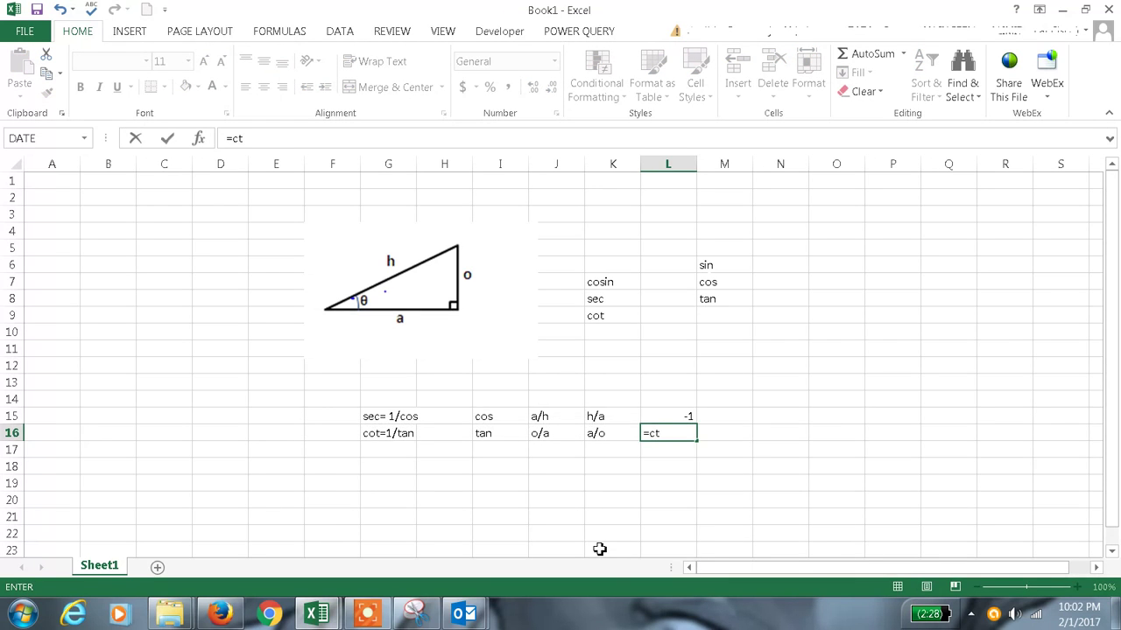
key(BackSpace)
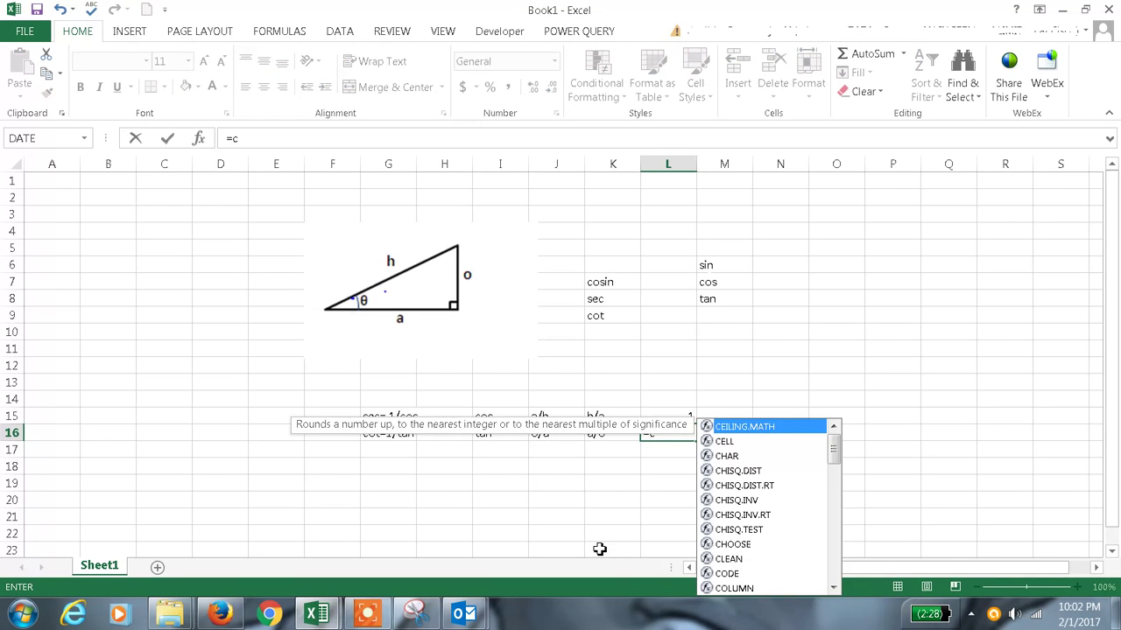
text(oy)
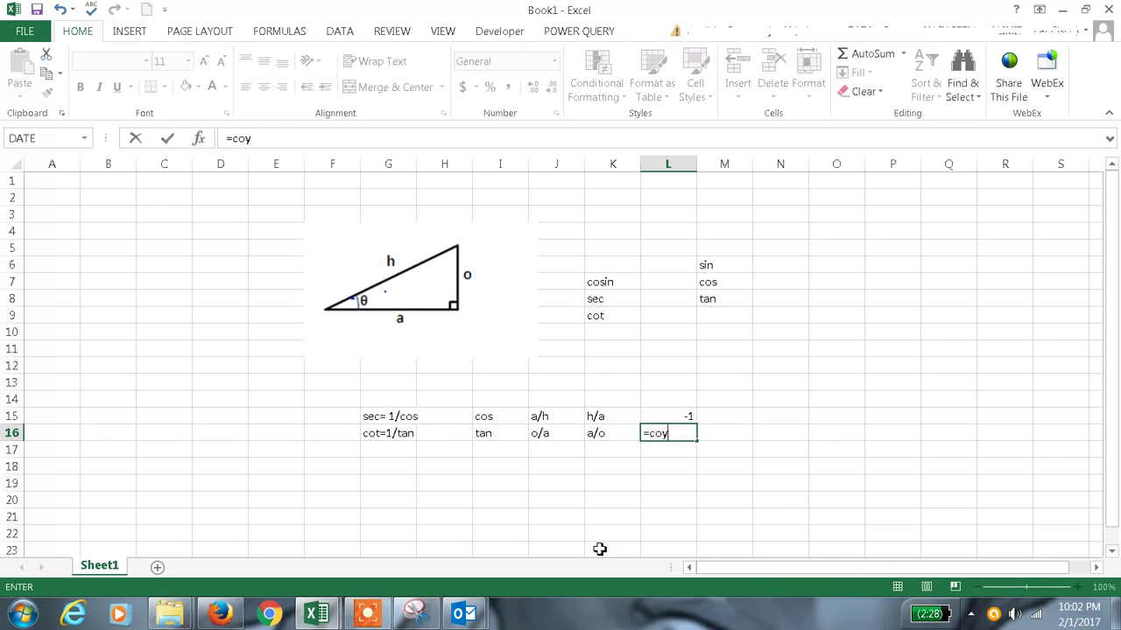
key(BackSpace)
text(t()
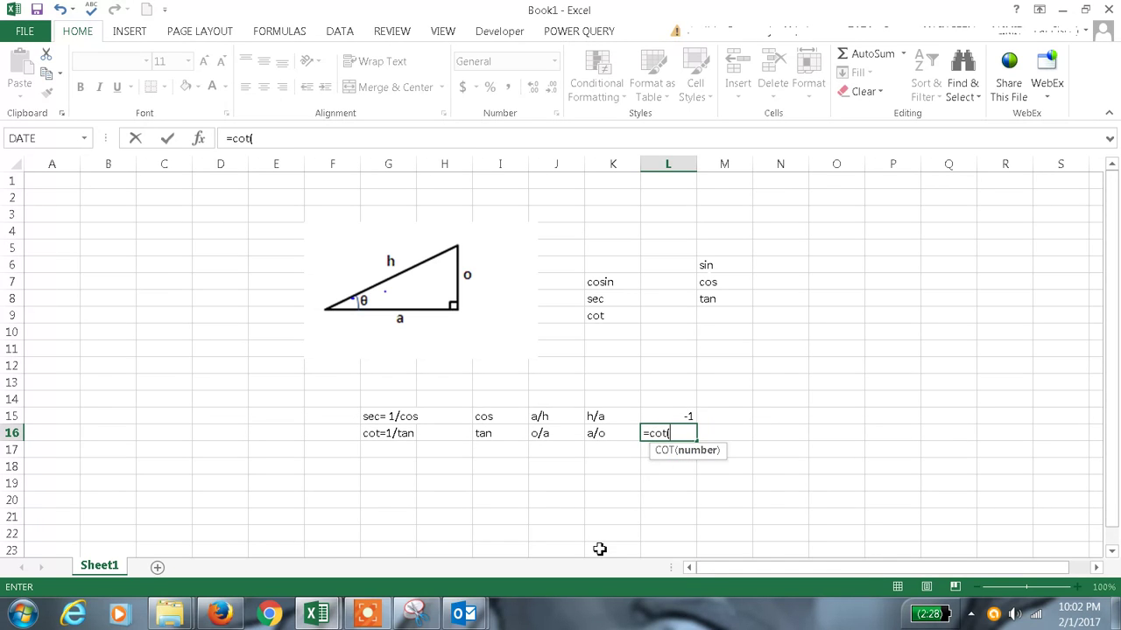
text(0.2345)
key(Return)
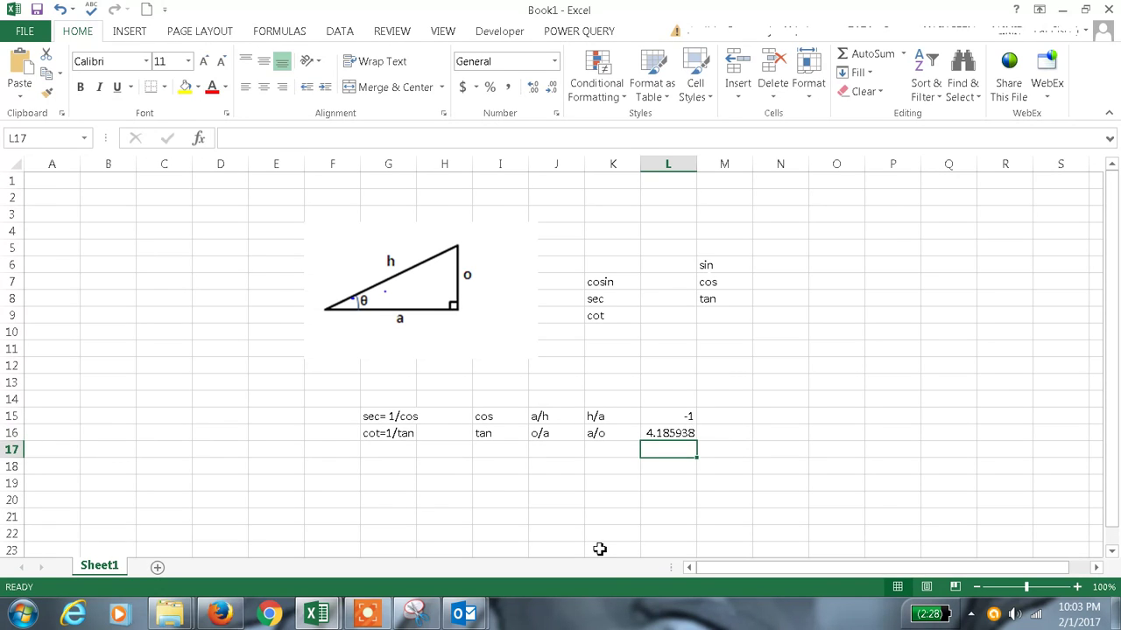
key(Up)
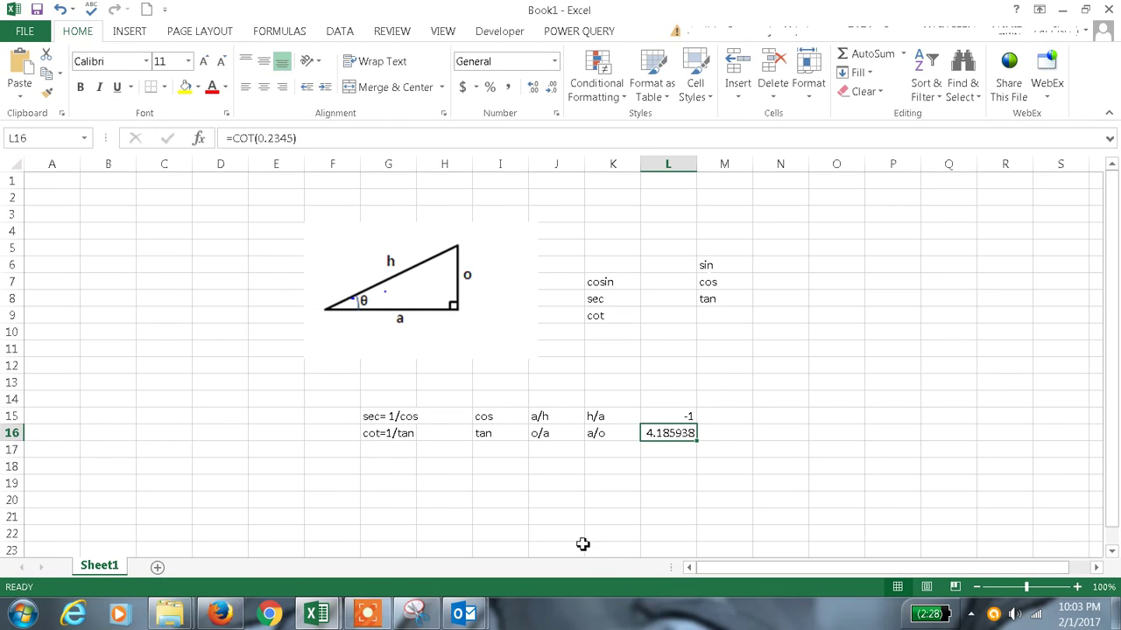
Step: Review the sec and cot notes in G15:G16 against the "cosin" label in K7 and the sin, cos and tan labels in M6:M8
click(394, 418)
click(393, 449)
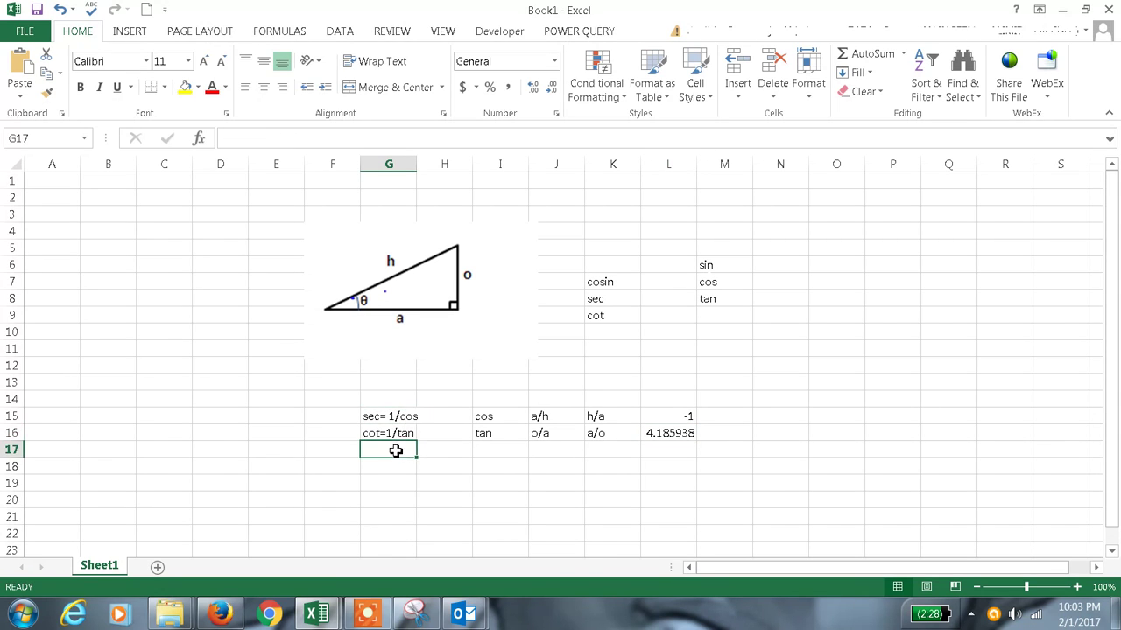
click(396, 430)
click(610, 281)
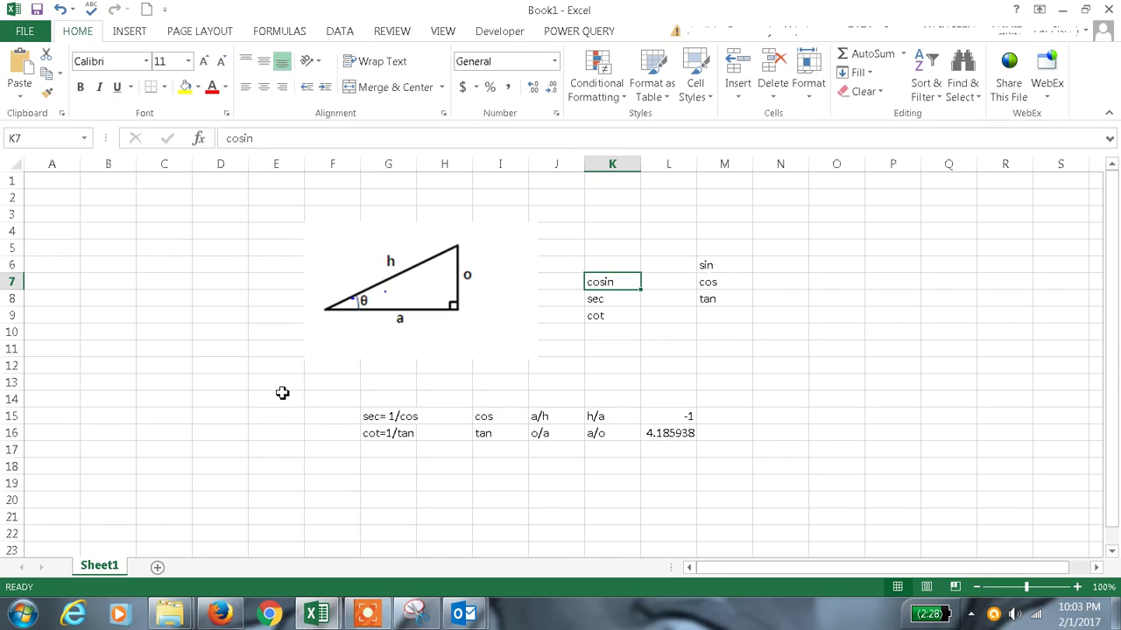
click(198, 432)
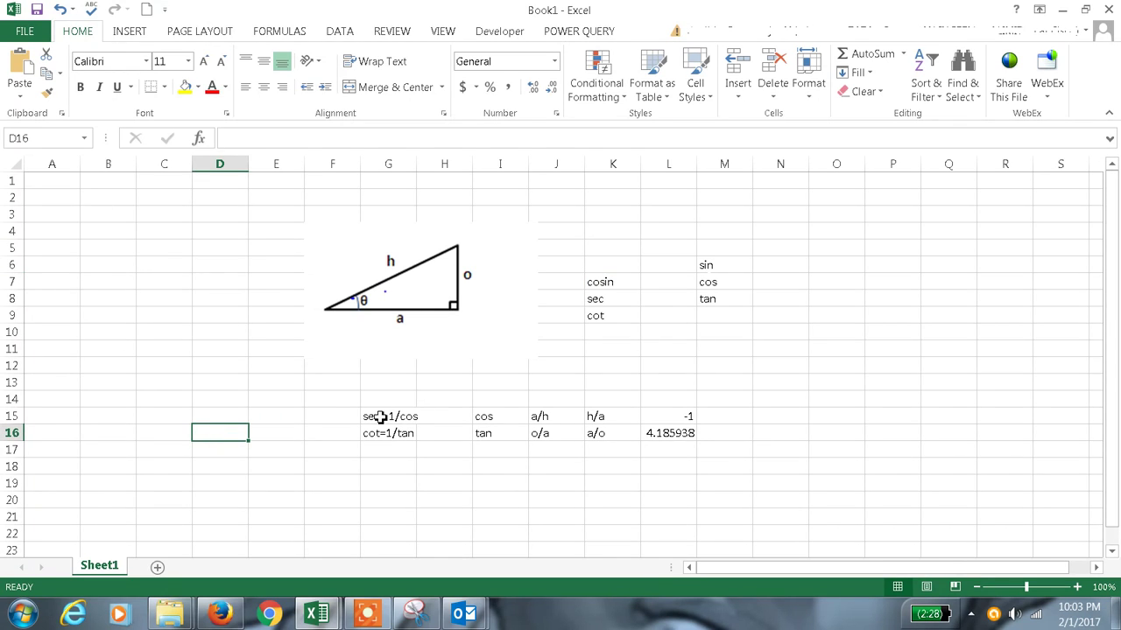
drag(385, 442, 385, 442)
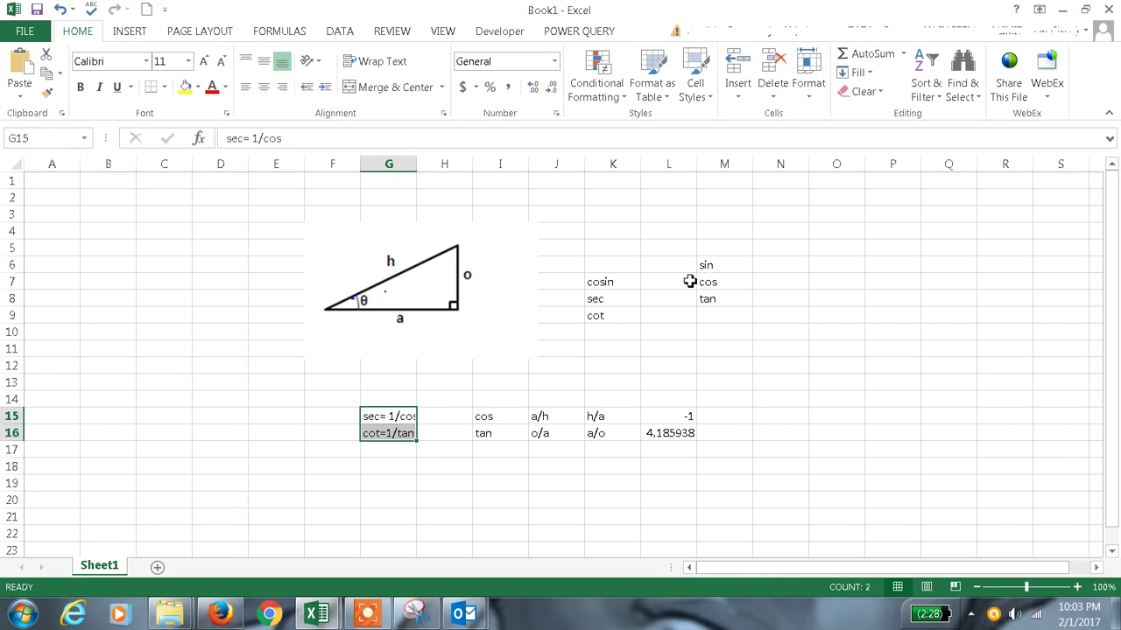
mouse_move(720, 285)
mouse_down()
mouse_move(727, 298)
mouse_move(733, 283)
mouse_move(732, 298)
mouse_up()
click(732, 264)
click(225, 393)
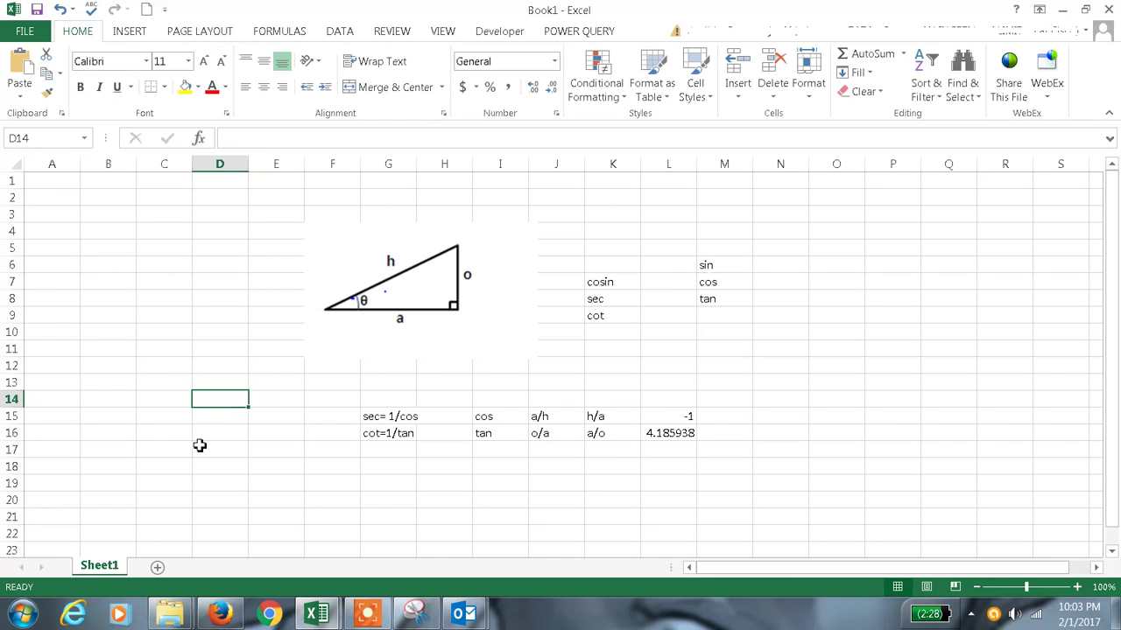